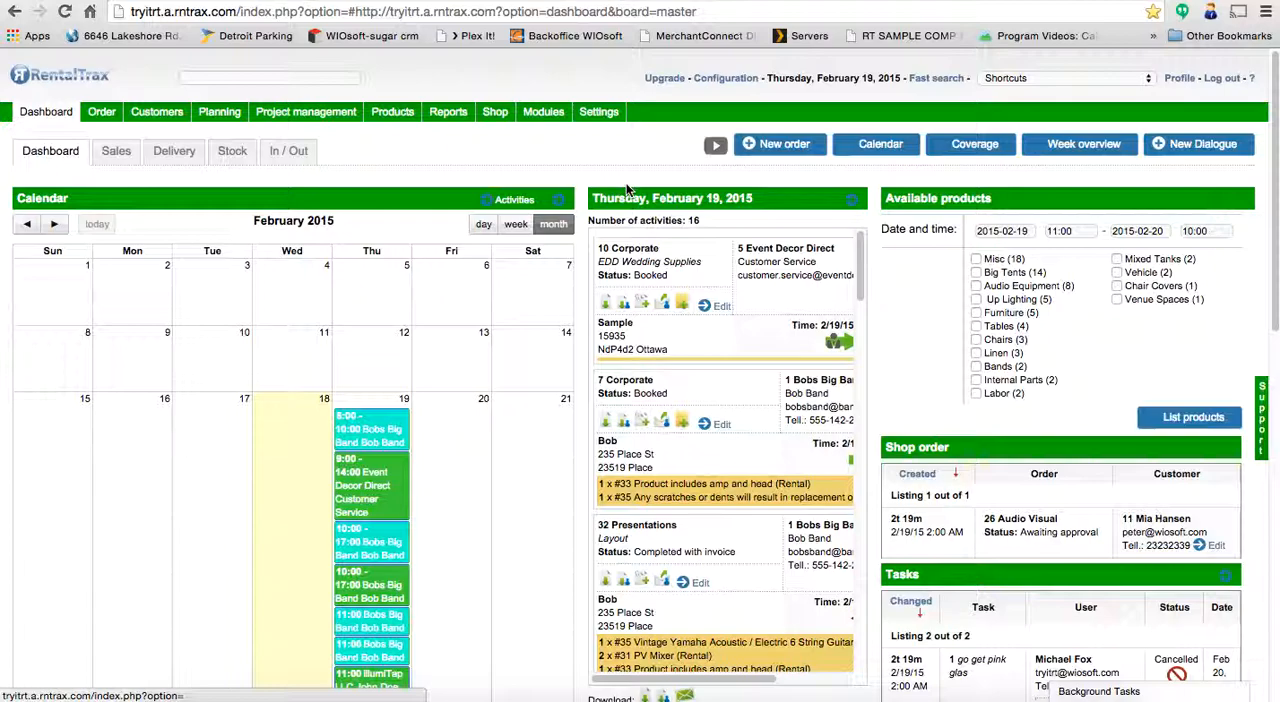
- Open the EDD Wedding Supplies order for editing and add the light package as a product line
click(716, 308)
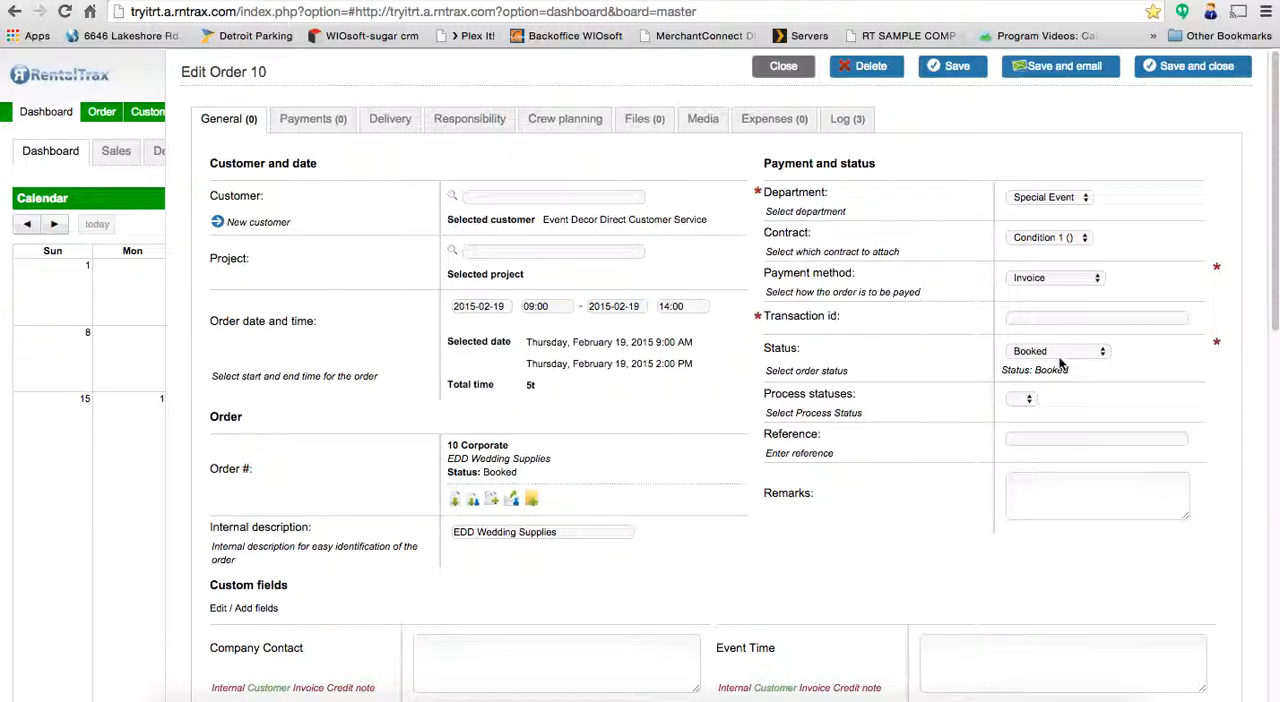
scroll(1062, 364, down, 10)
click(268, 349)
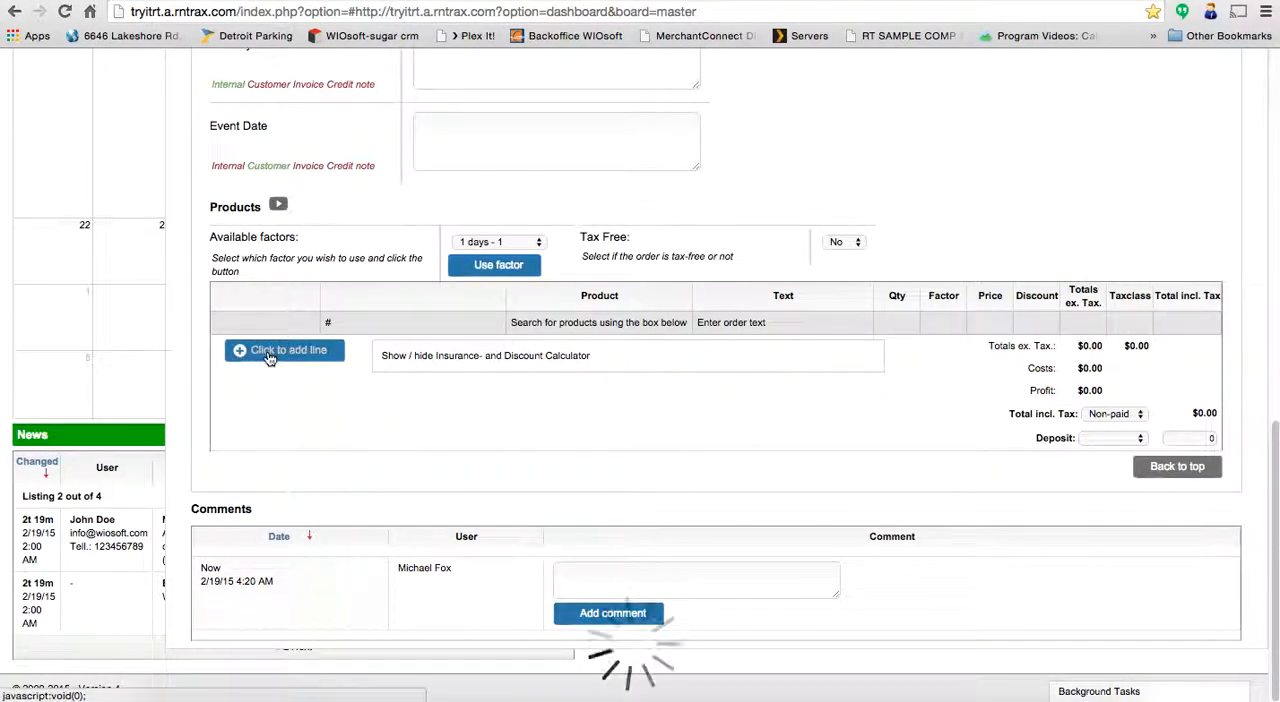
click(410, 351)
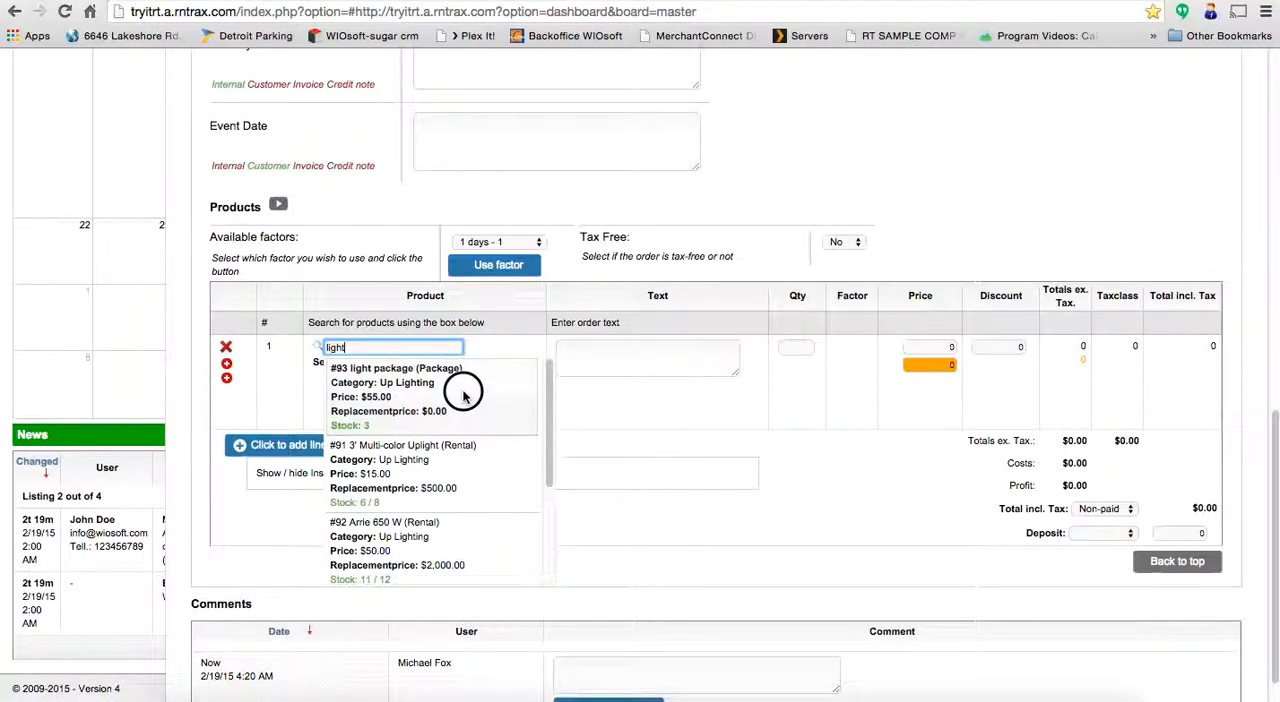
click(462, 389)
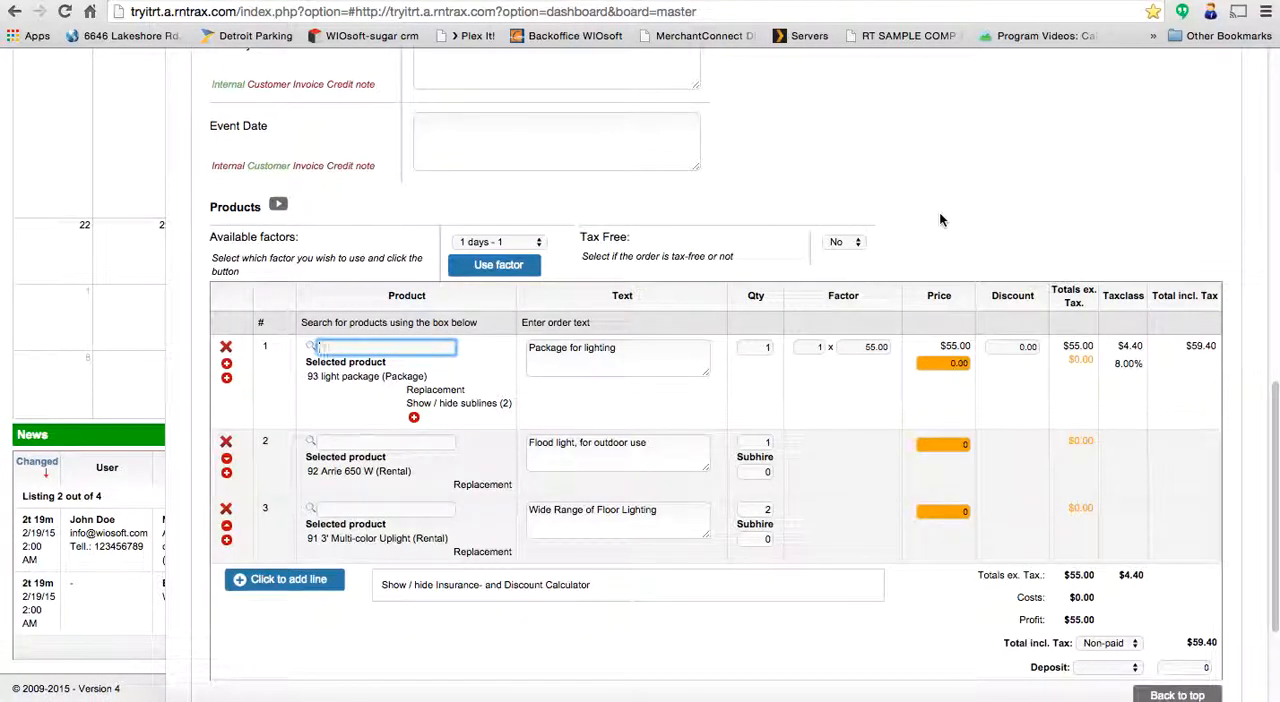
click(965, 246)
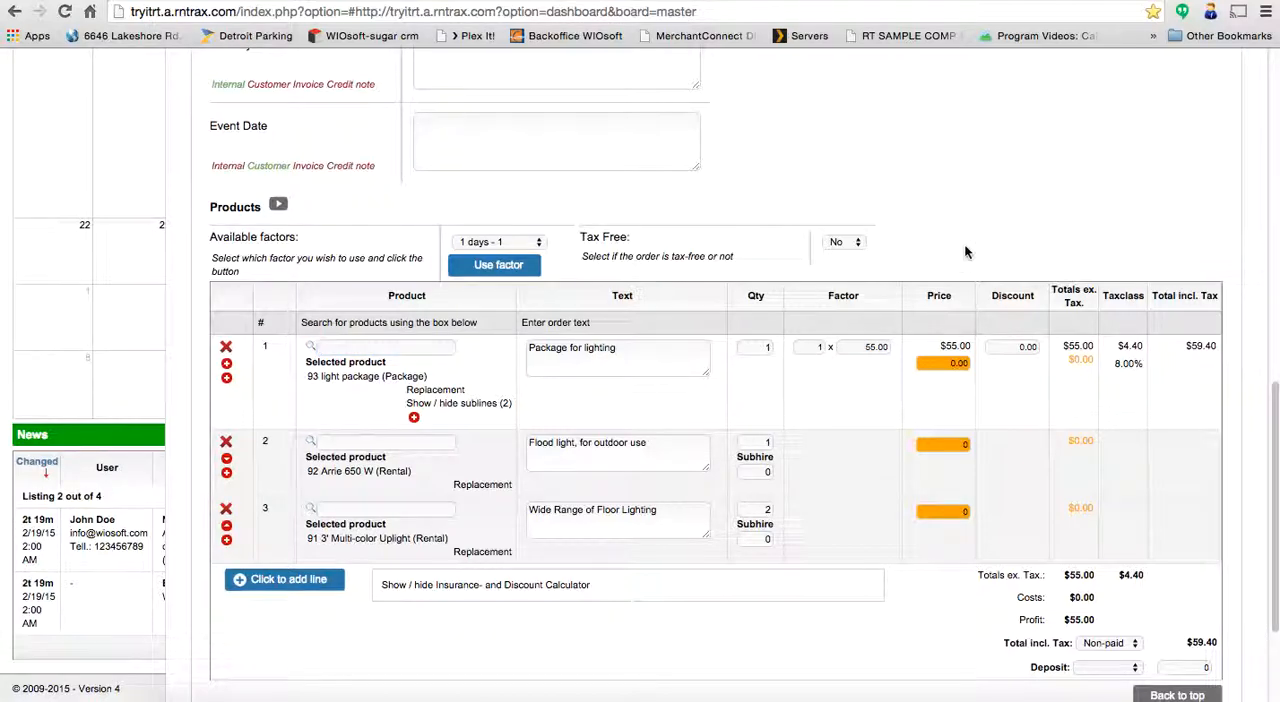
- Make the Ownership user labelled Demo responsible for the order and save the order
scroll(965, 246, up, 10)
click(466, 122)
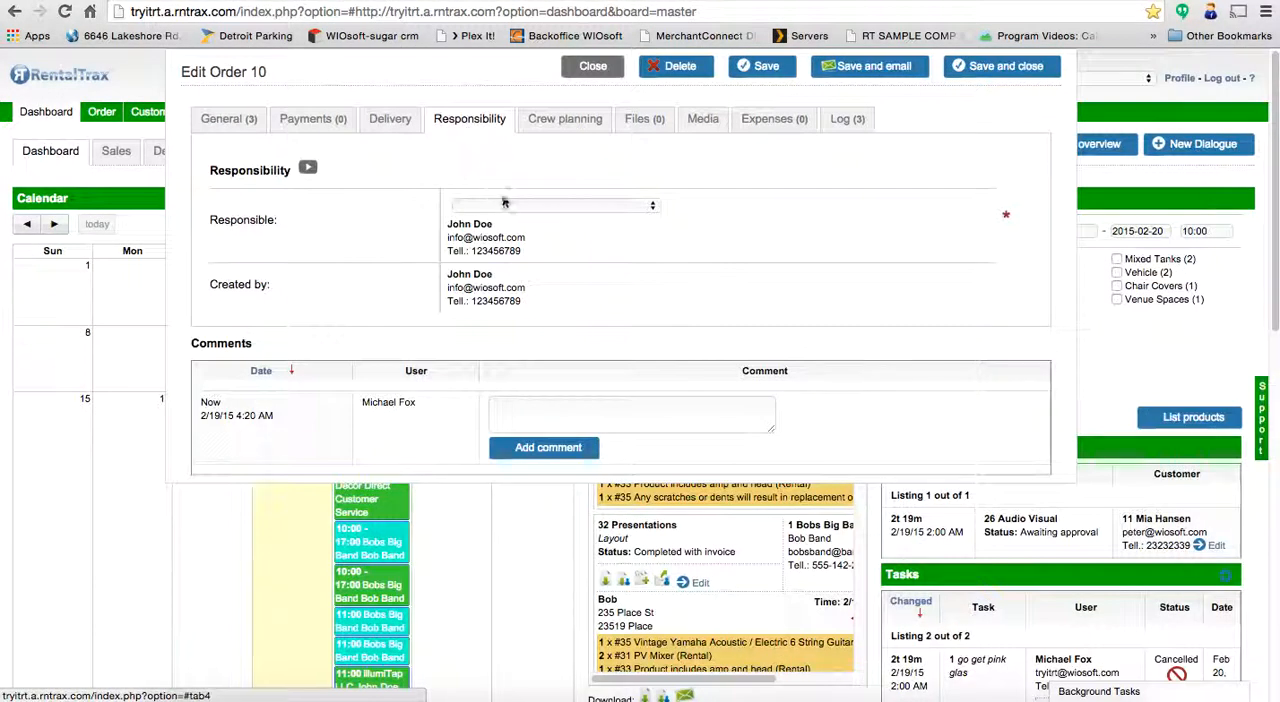
click(503, 200)
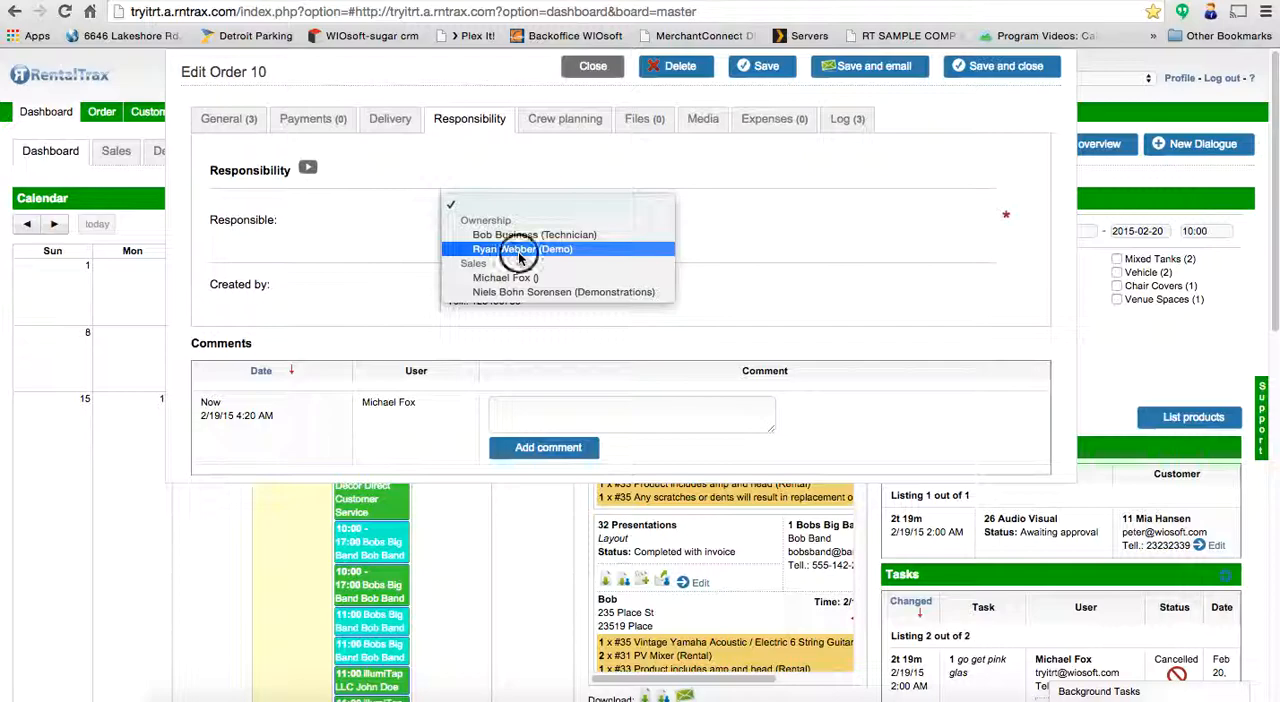
click(516, 250)
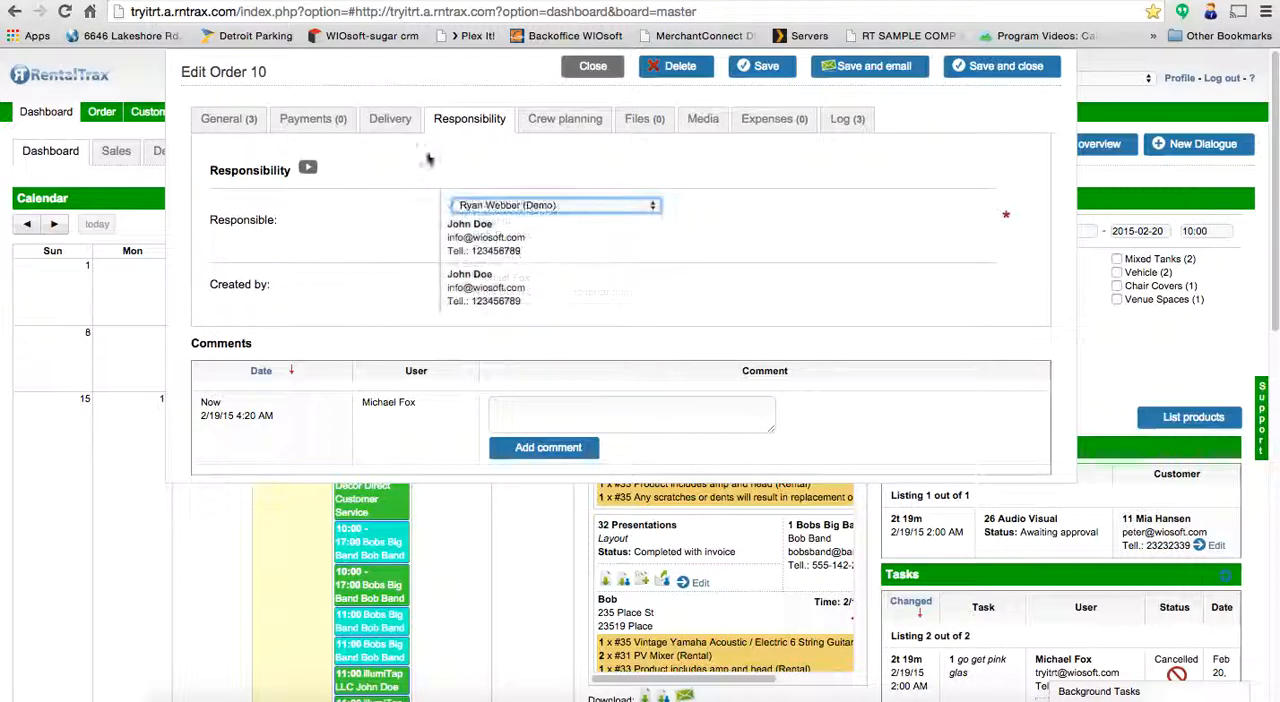
click(774, 70)
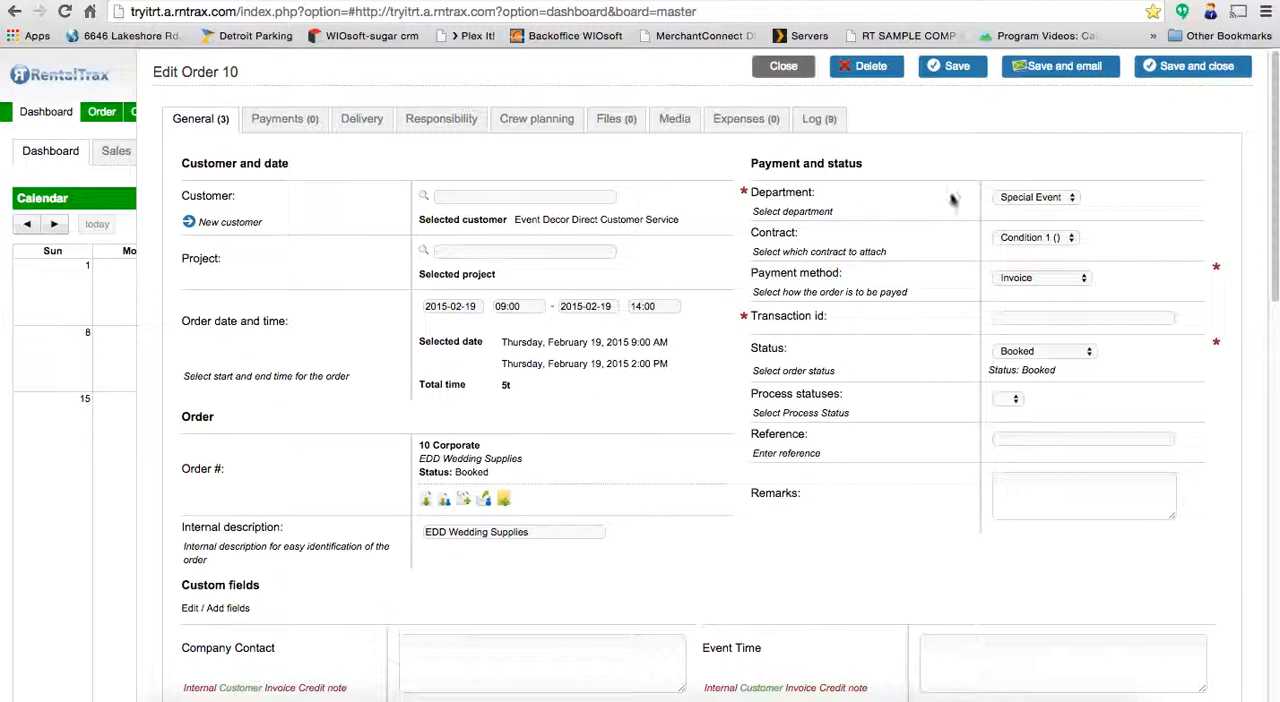
- Create an invoice for the order with the suggested number and dates, and save and close the order
click(507, 503)
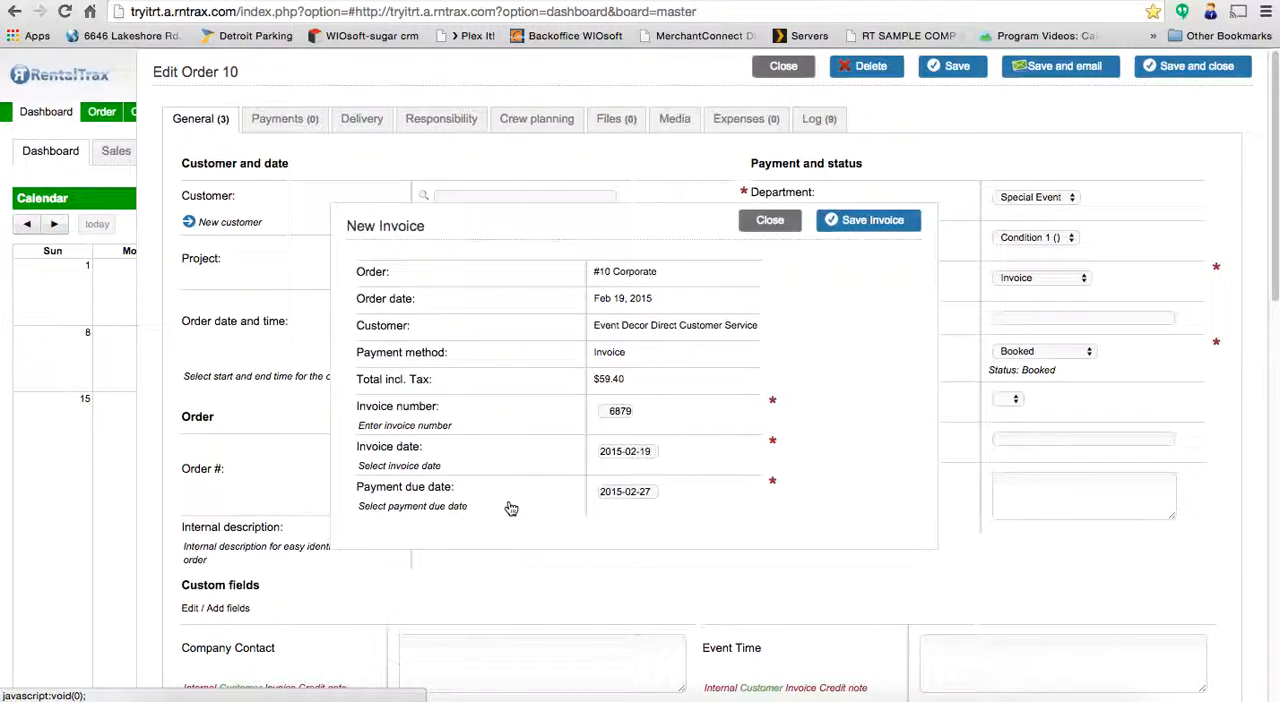
click(630, 410)
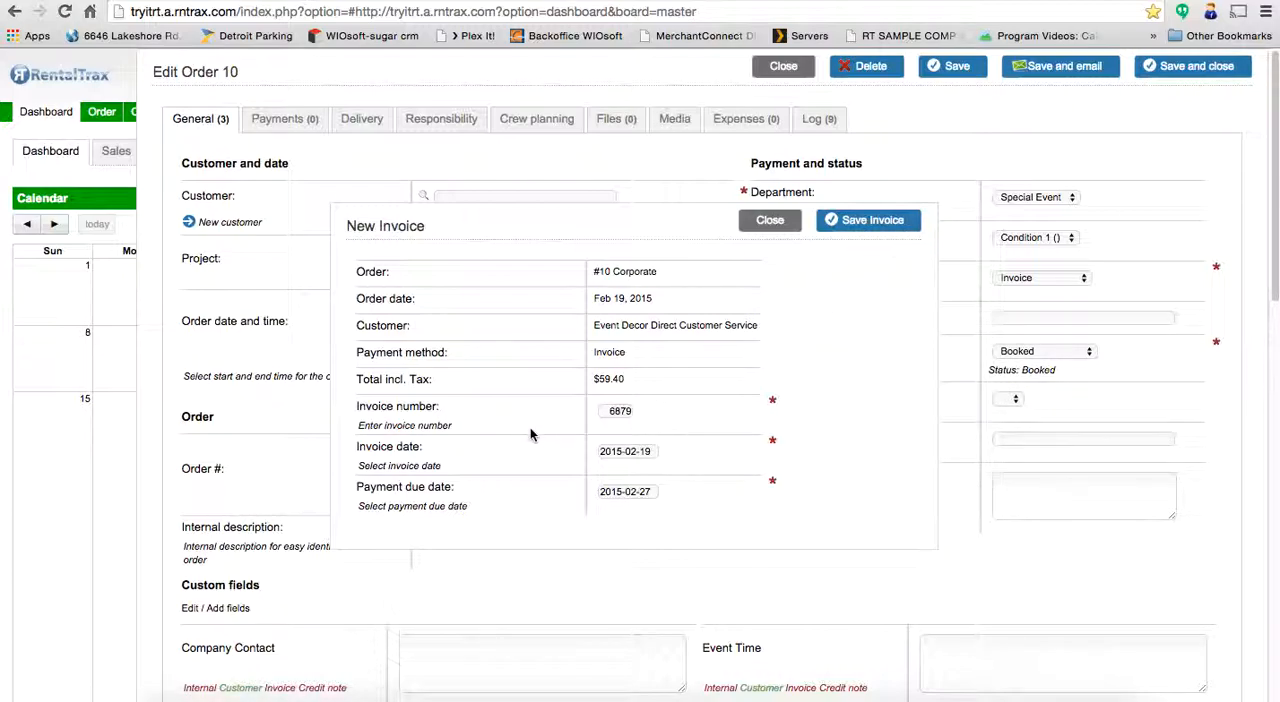
click(862, 227)
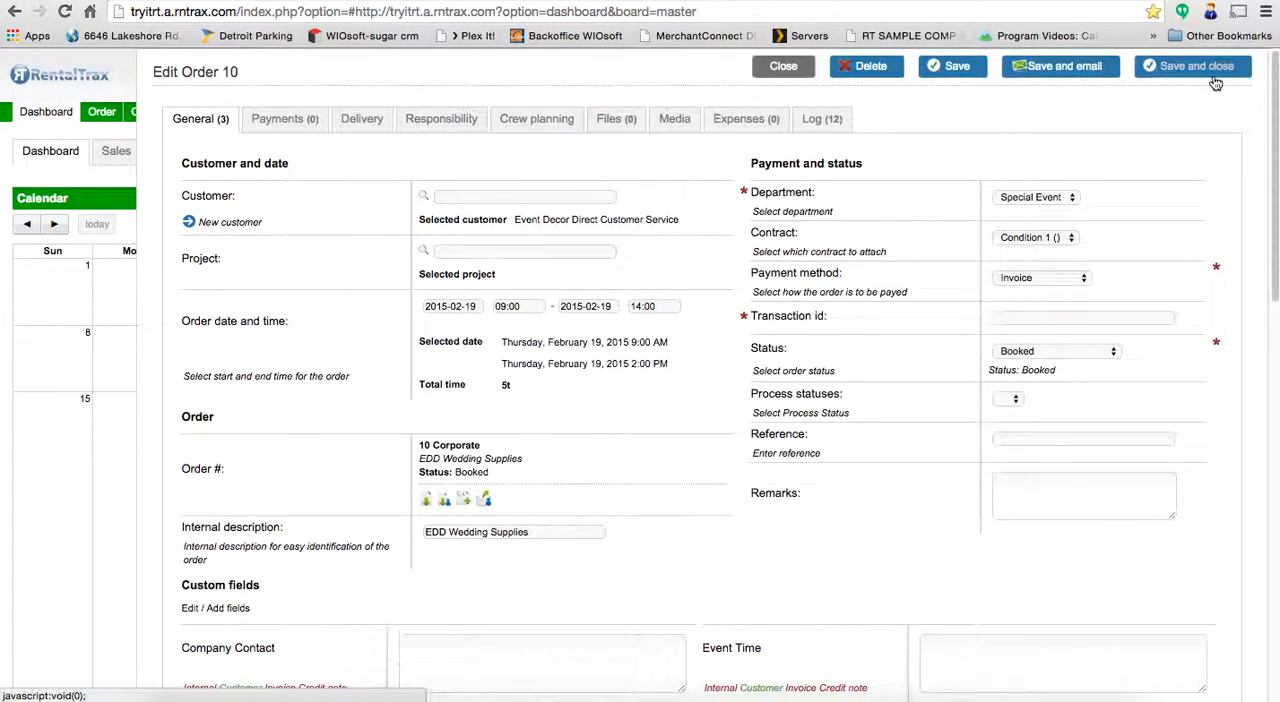
click(1214, 76)
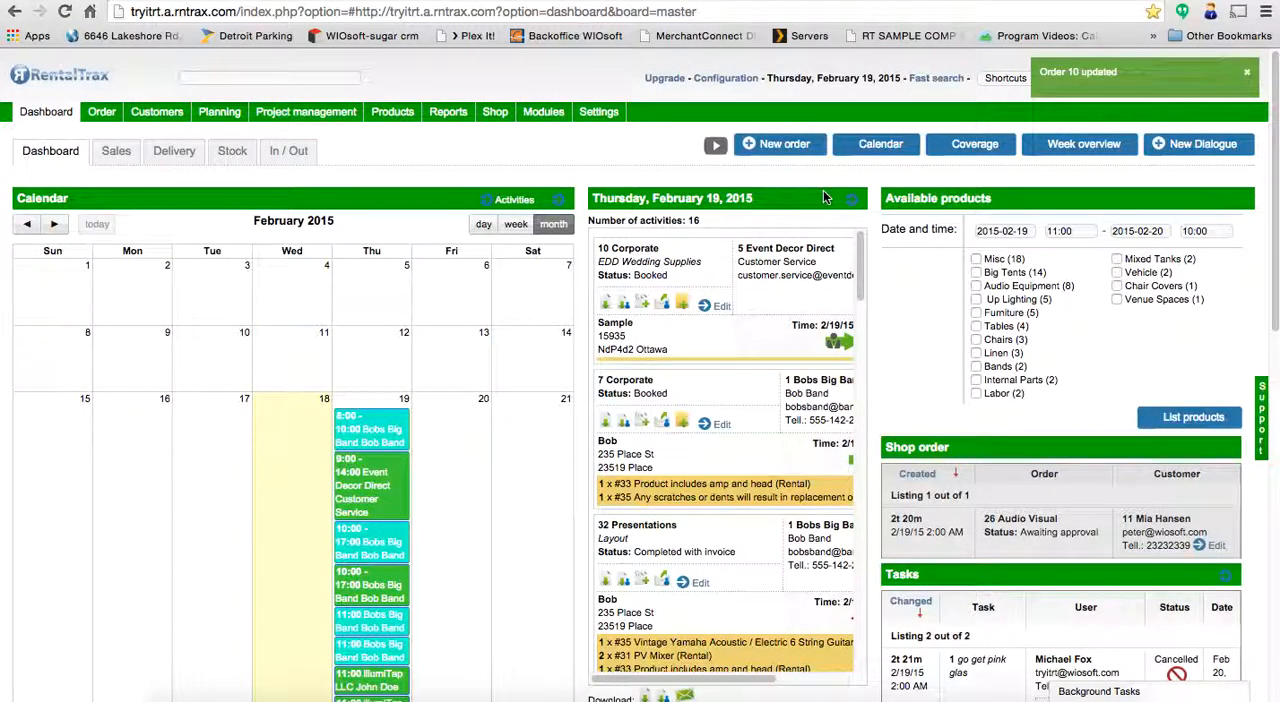
- List all invoices and register the EDD Wedding Supplies invoice as paid
mouse_move(107, 115)
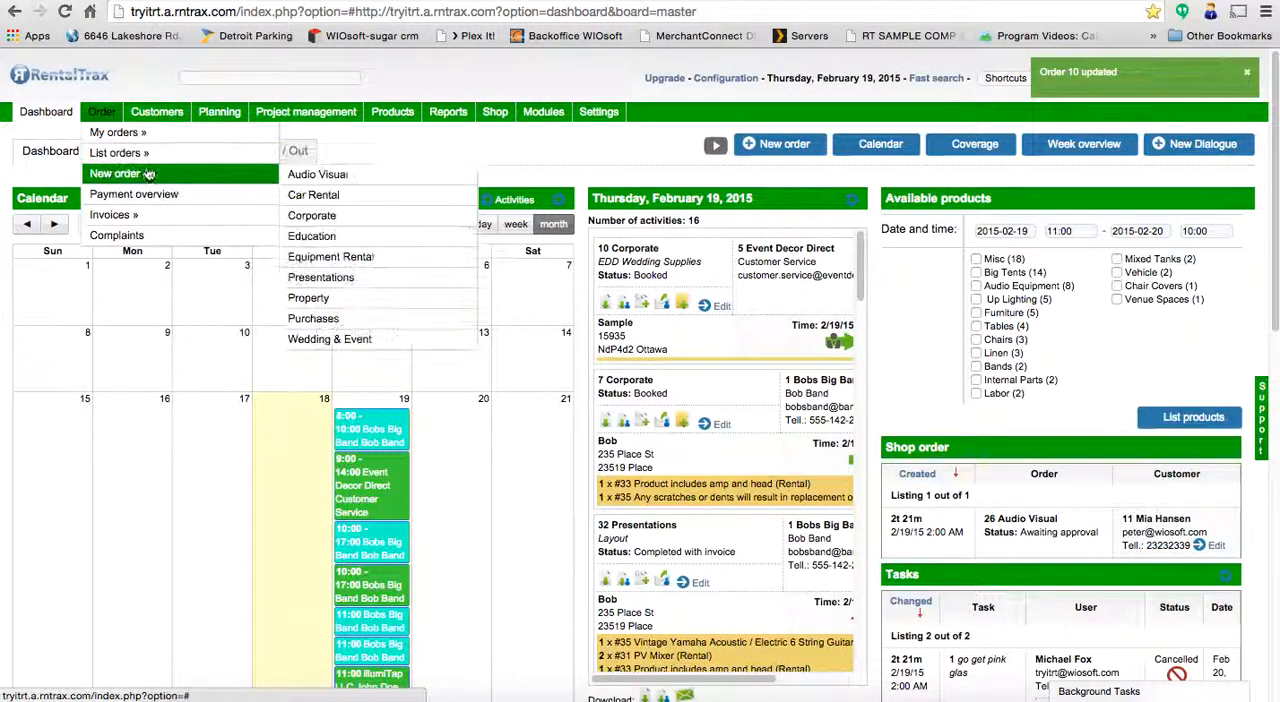
mouse_move(120, 153)
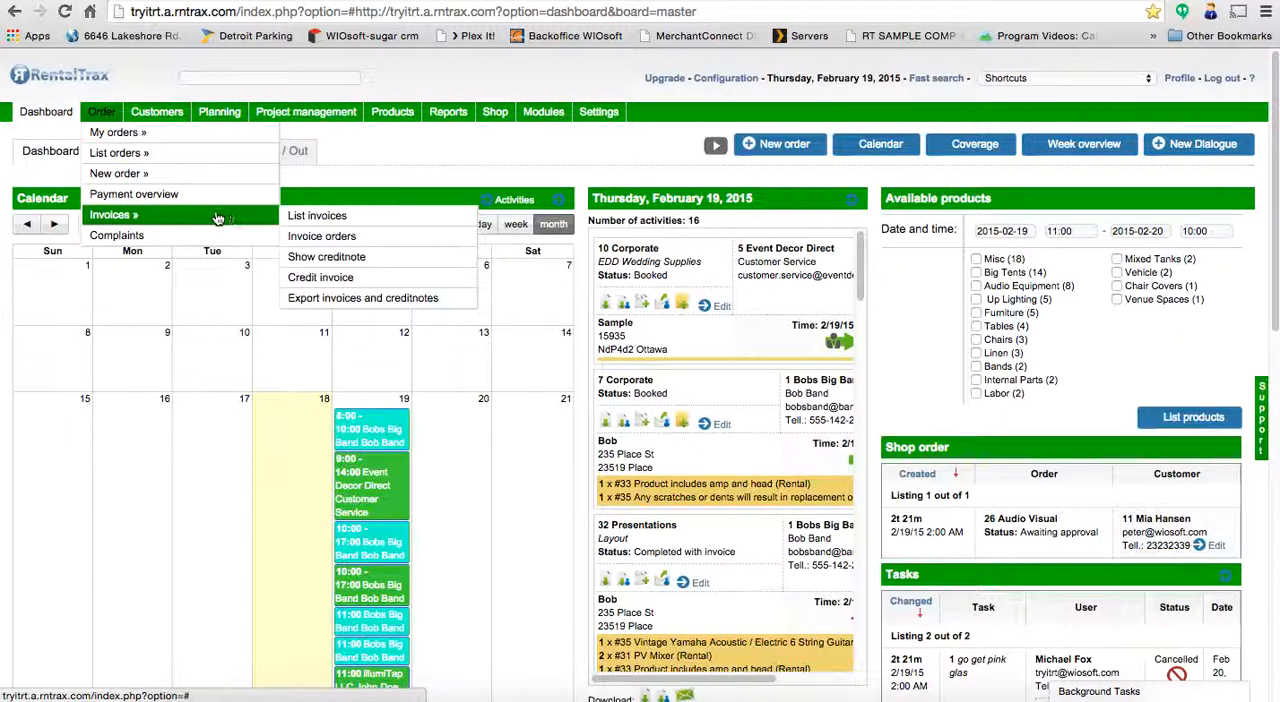
mouse_move(242, 216)
click(315, 216)
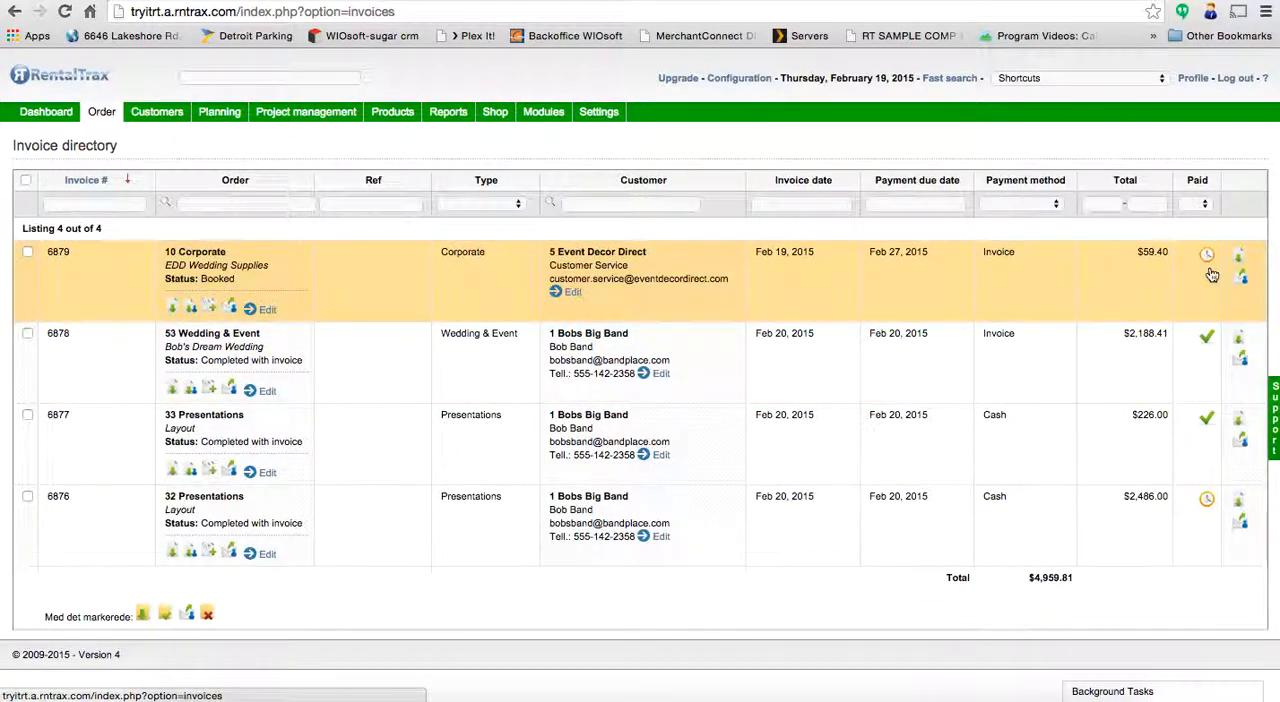
click(27, 255)
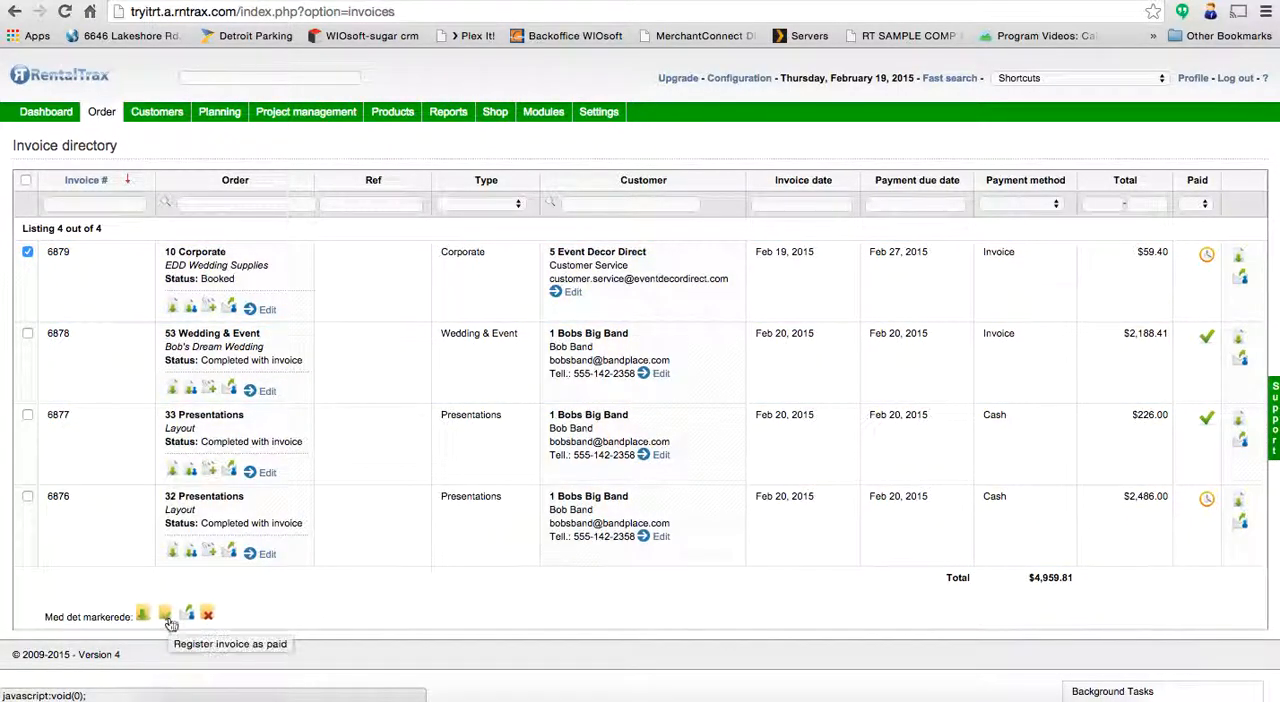
click(168, 618)
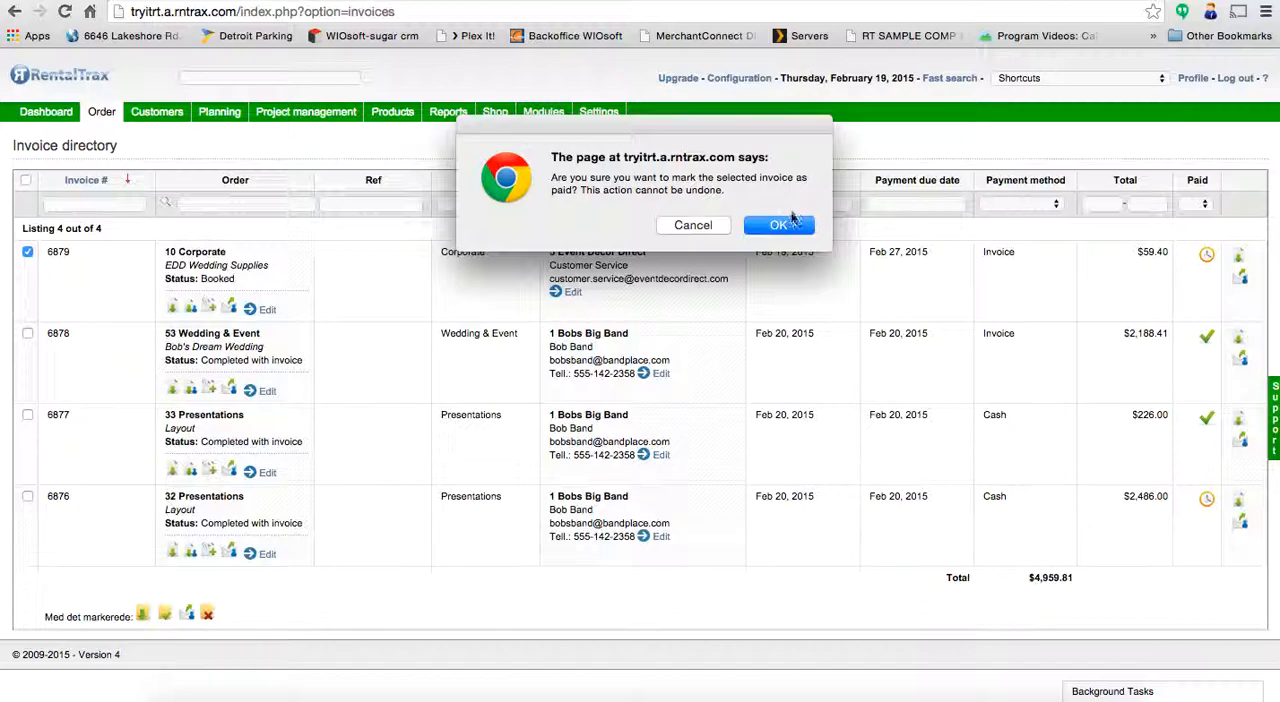
click(785, 225)
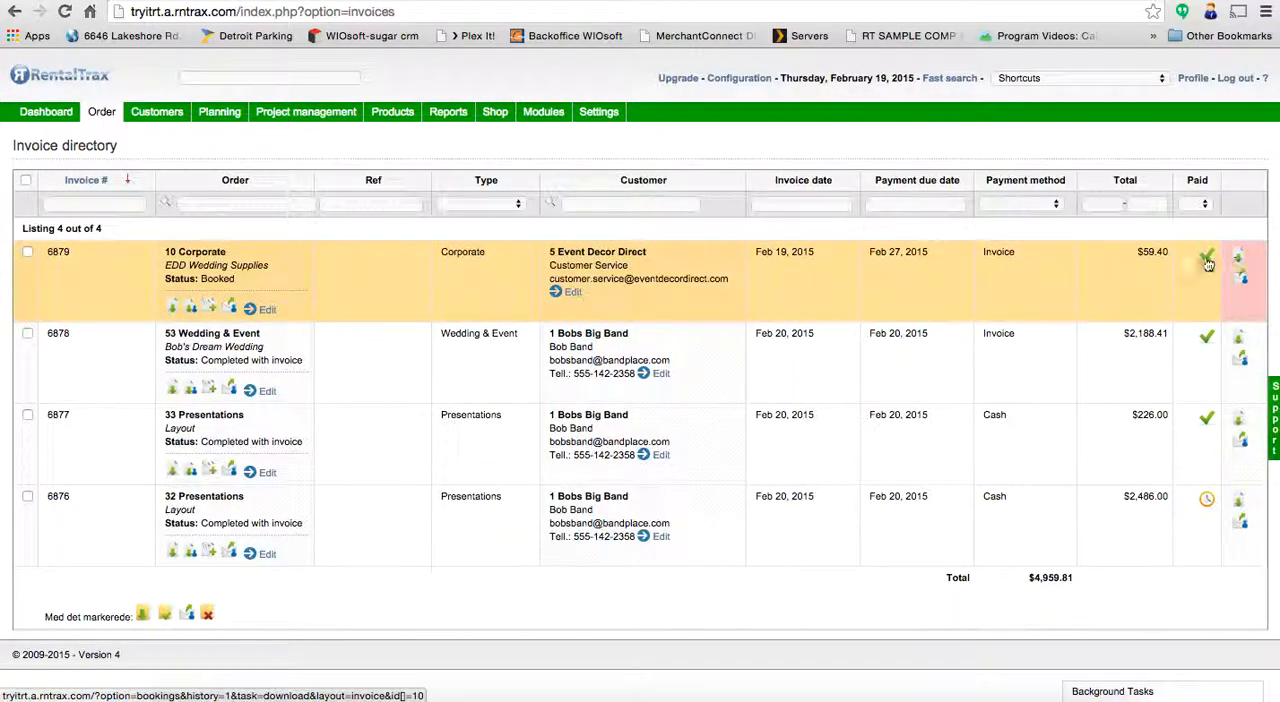
- Set the status of the EDD Wedding Supplies order to Completed with invoice, and save and close it
click(265, 309)
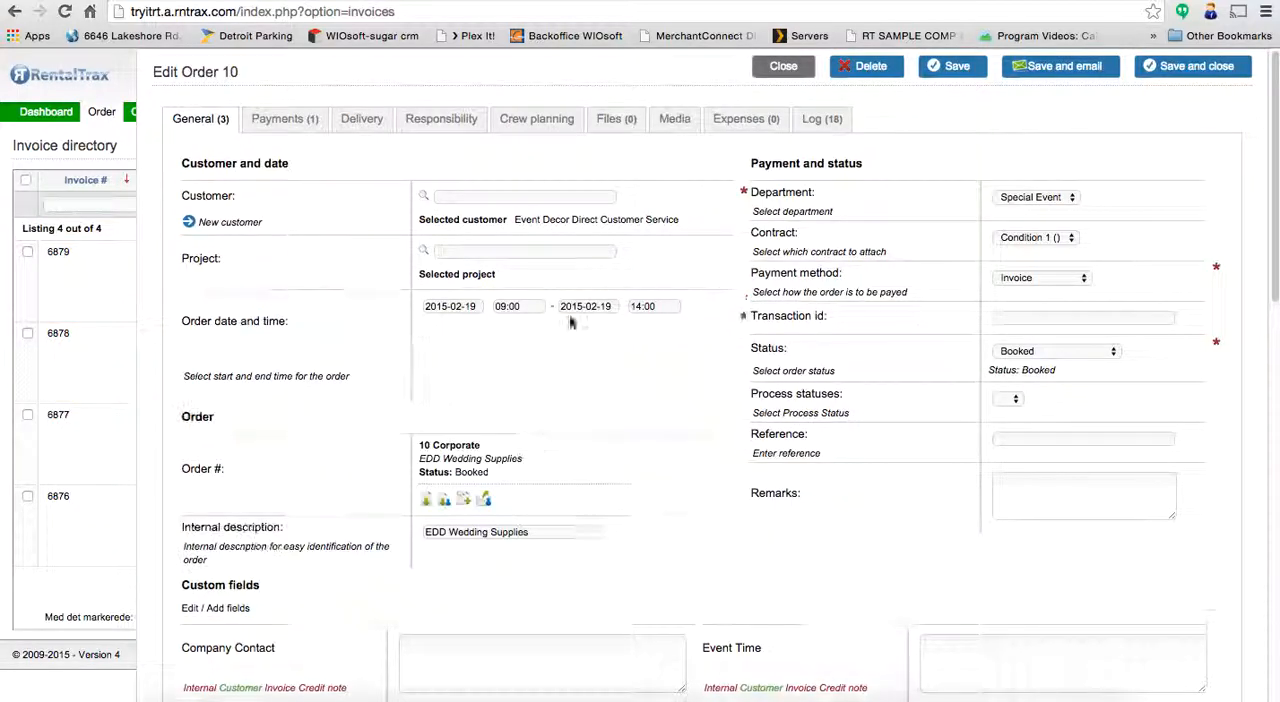
click(1064, 352)
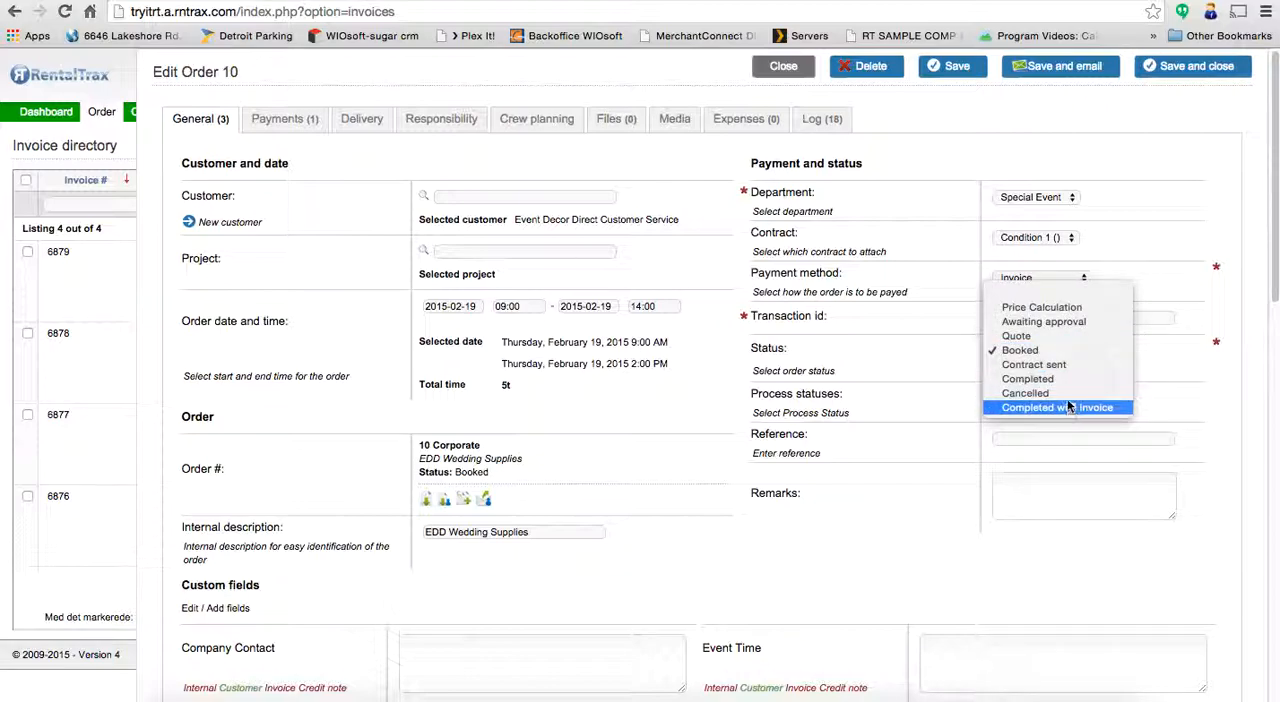
click(1071, 410)
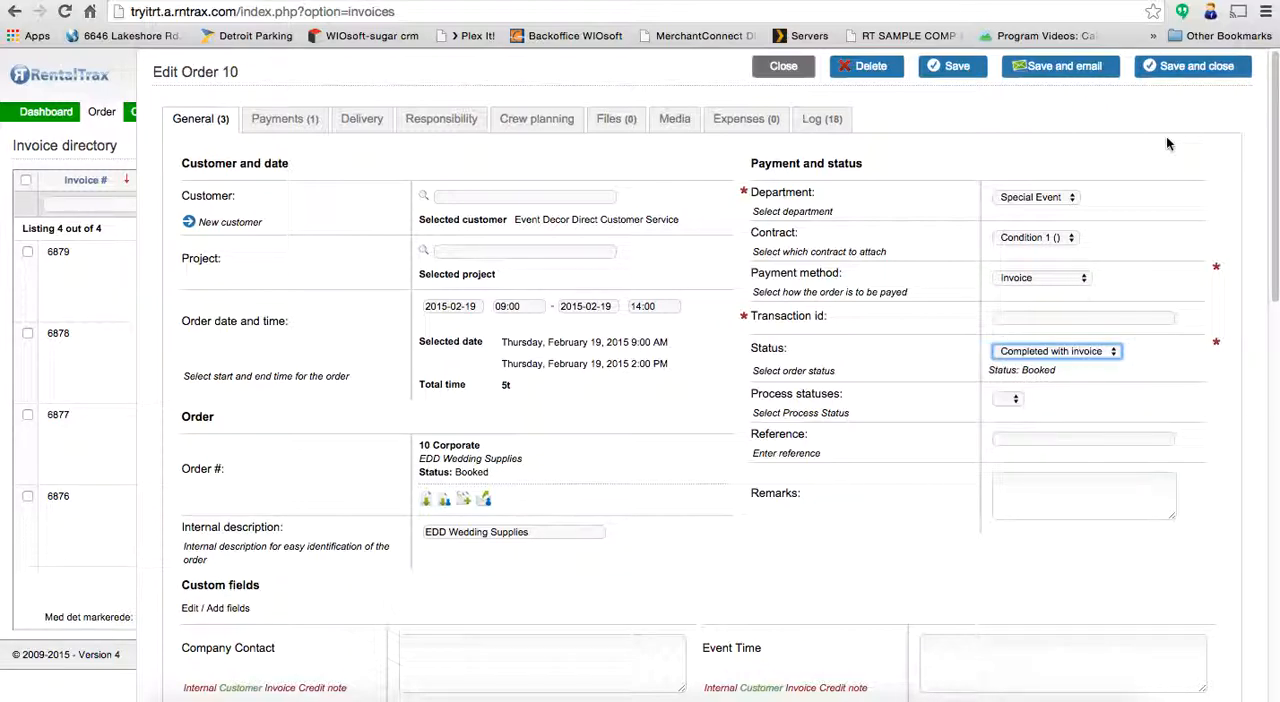
click(1190, 67)
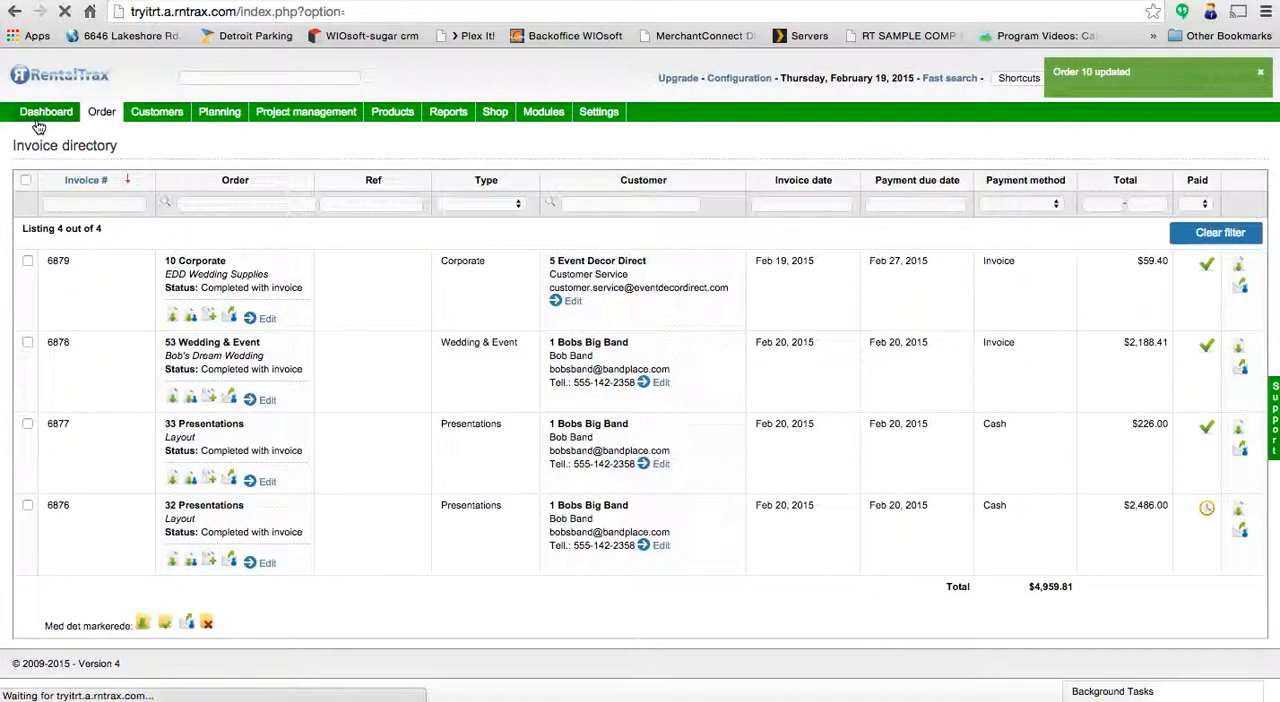
- Return to the dashboard and create an invoice for the booked Bobs Big Band Corporate order with the suggested values
click(45, 113)
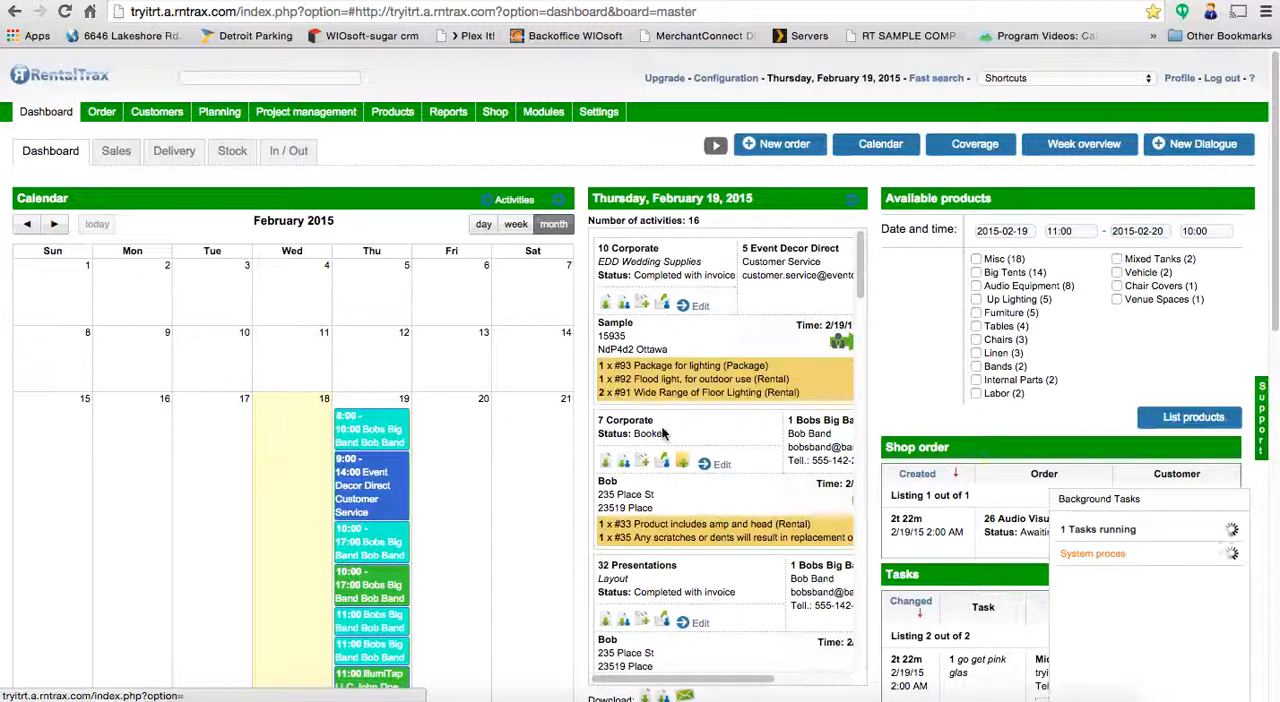
click(683, 460)
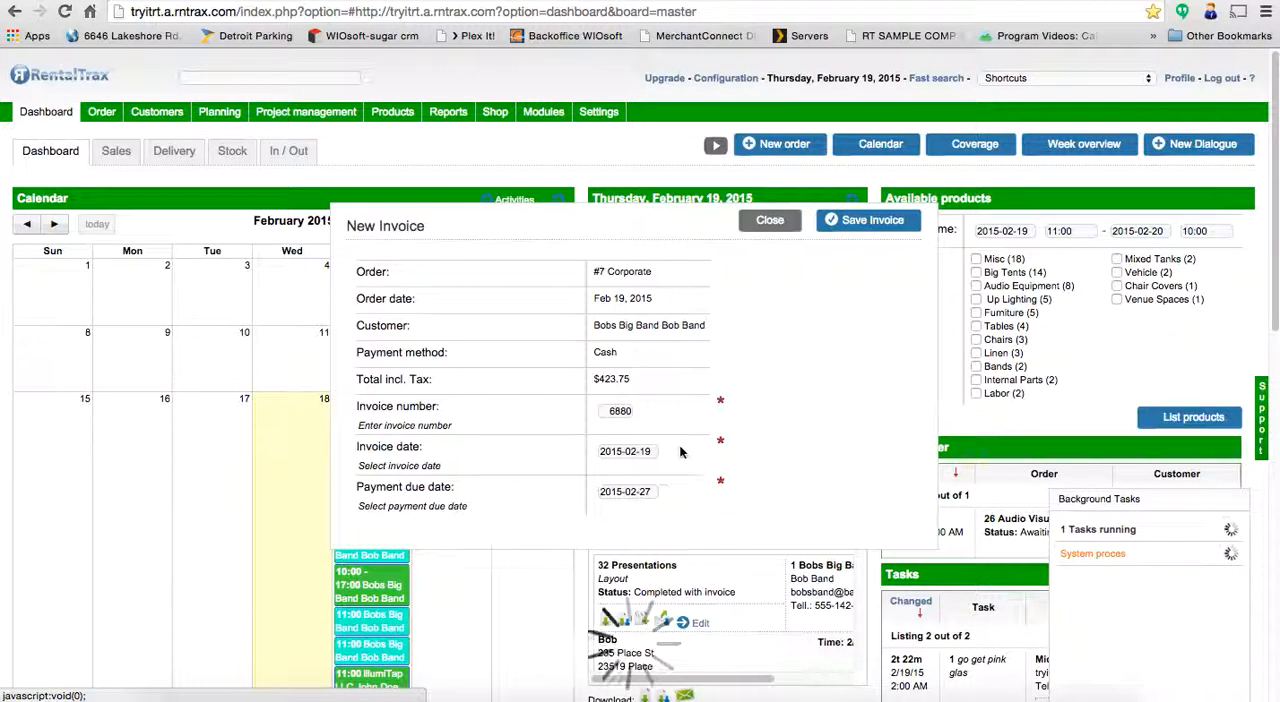
click(855, 221)
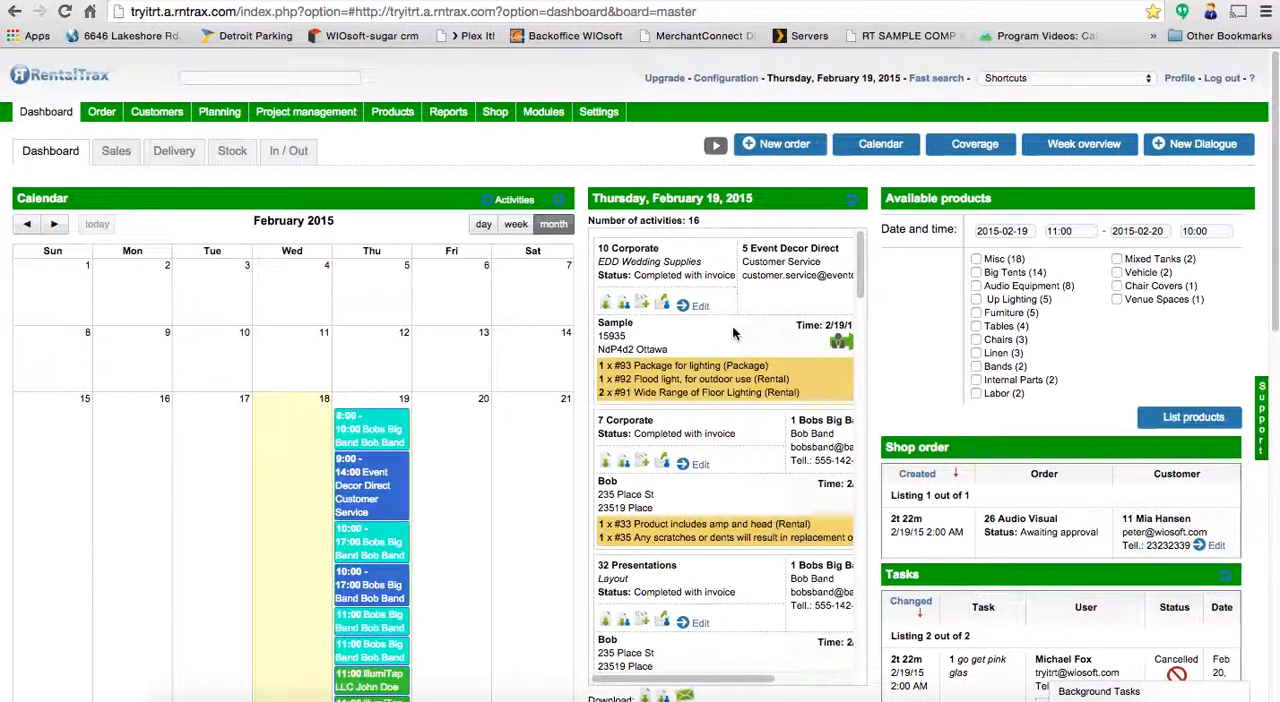
mouse_move(219, 112)
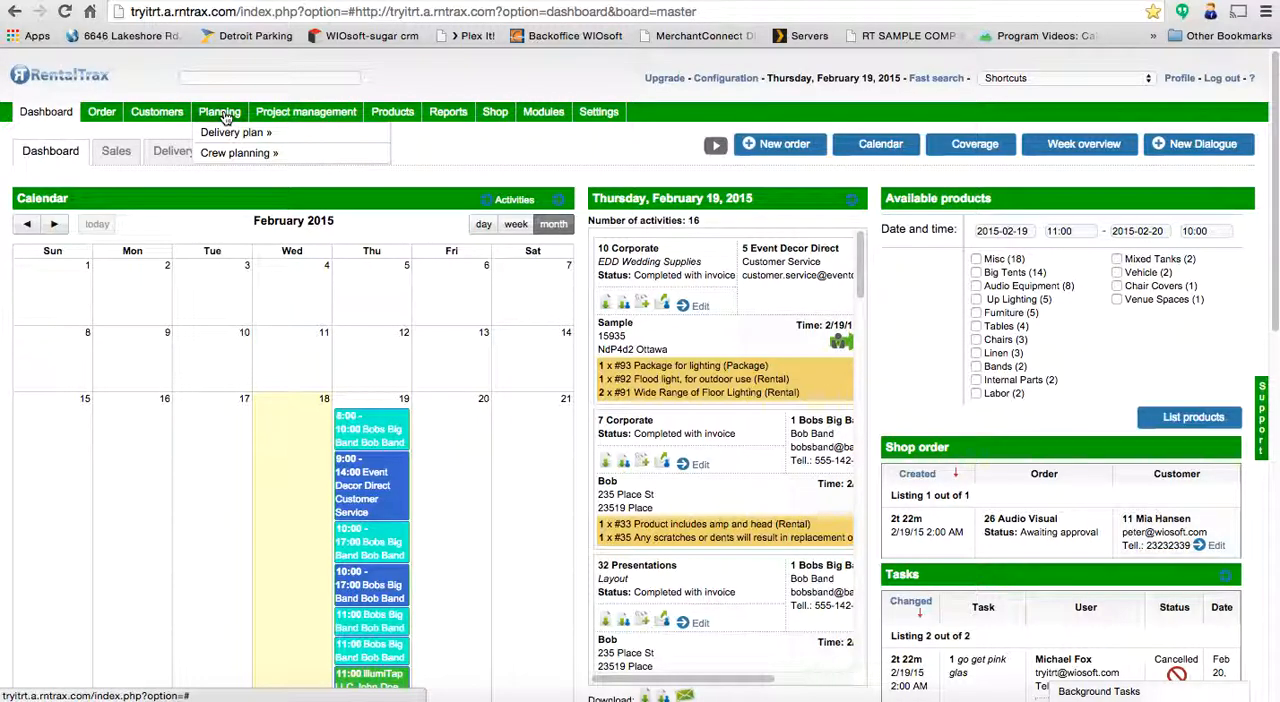
mouse_move(262, 134)
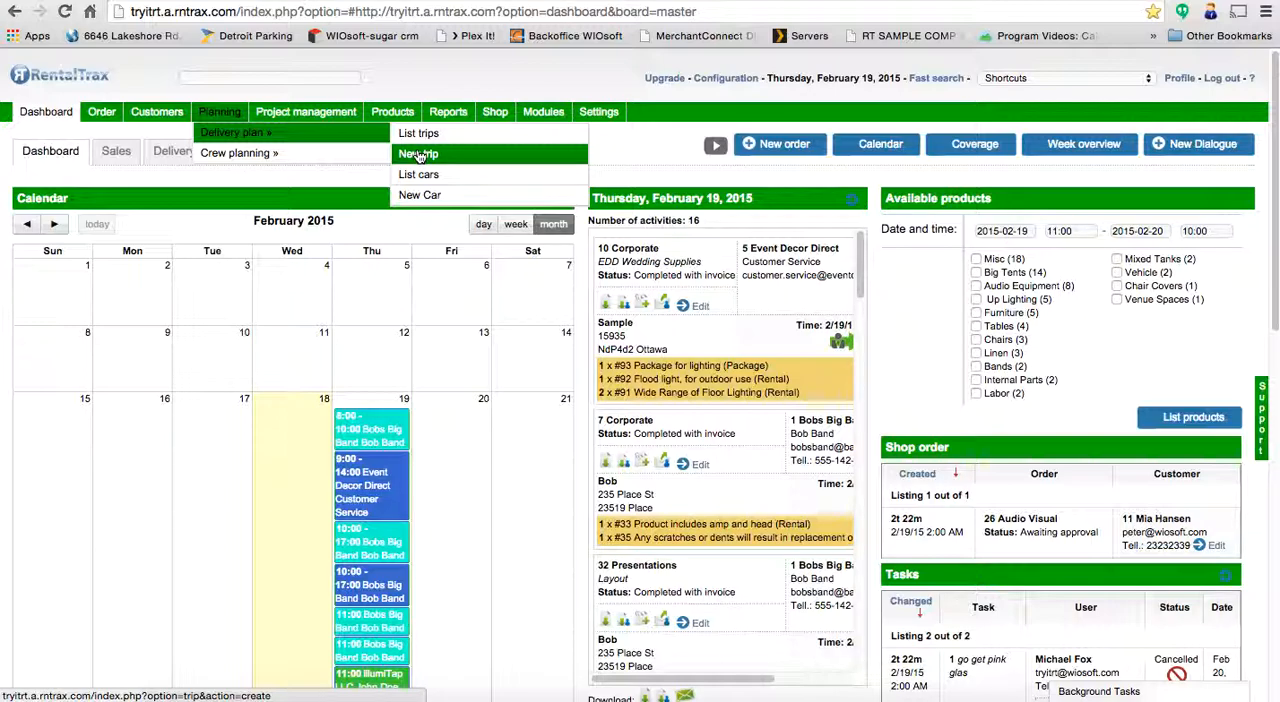
mouse_move(362, 480)
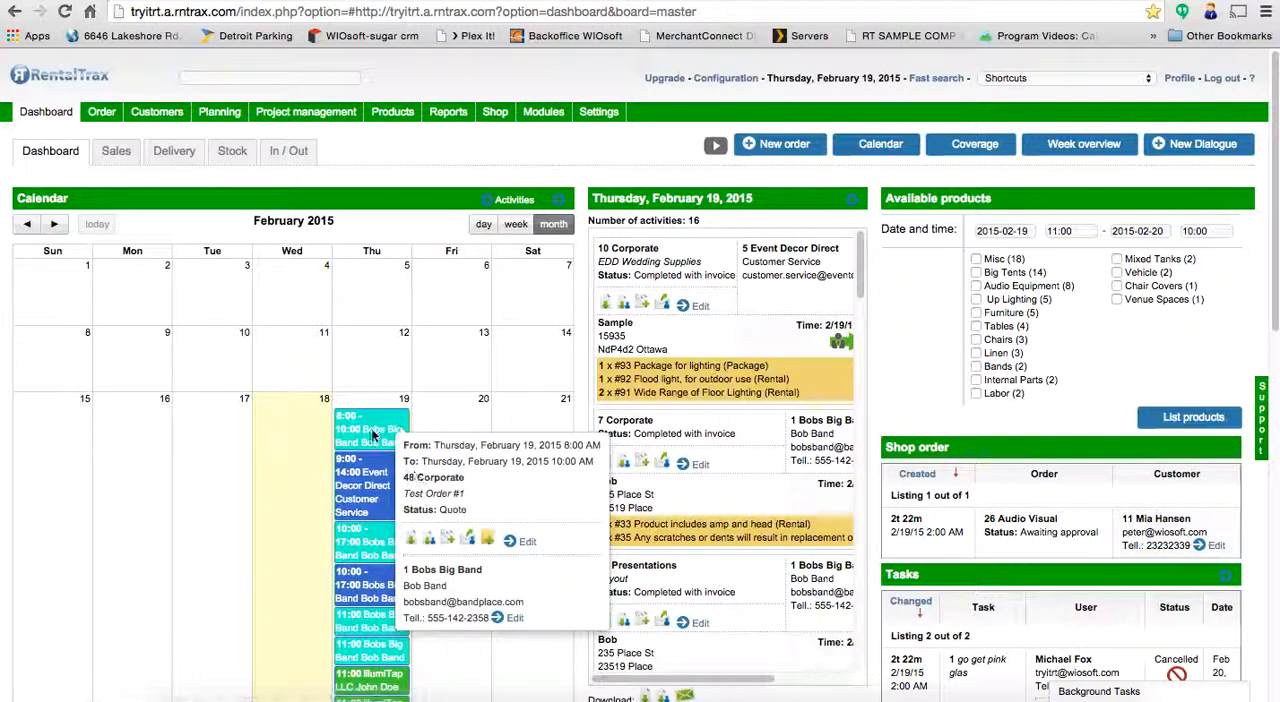
mouse_move(380, 408)
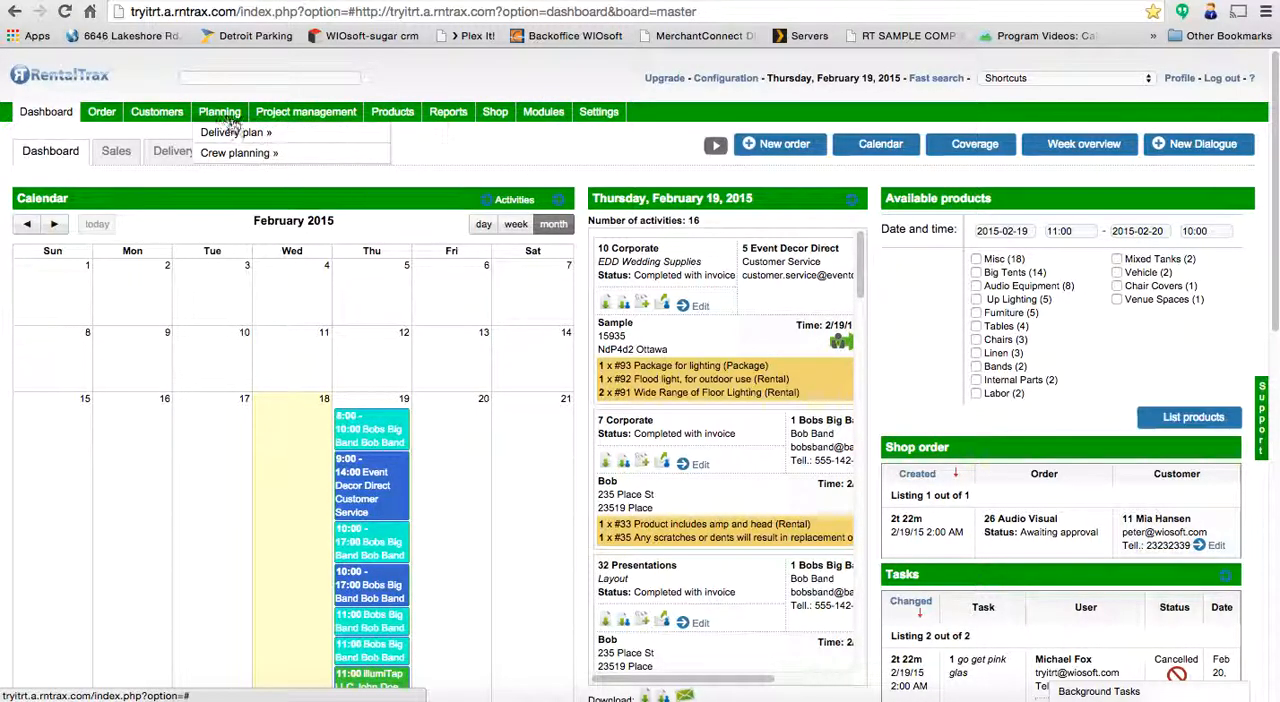
- Start a new delivery trip named "19th Deliveries" and assign the car jjhfeefhj (10000kg) to it
mouse_move(306, 145)
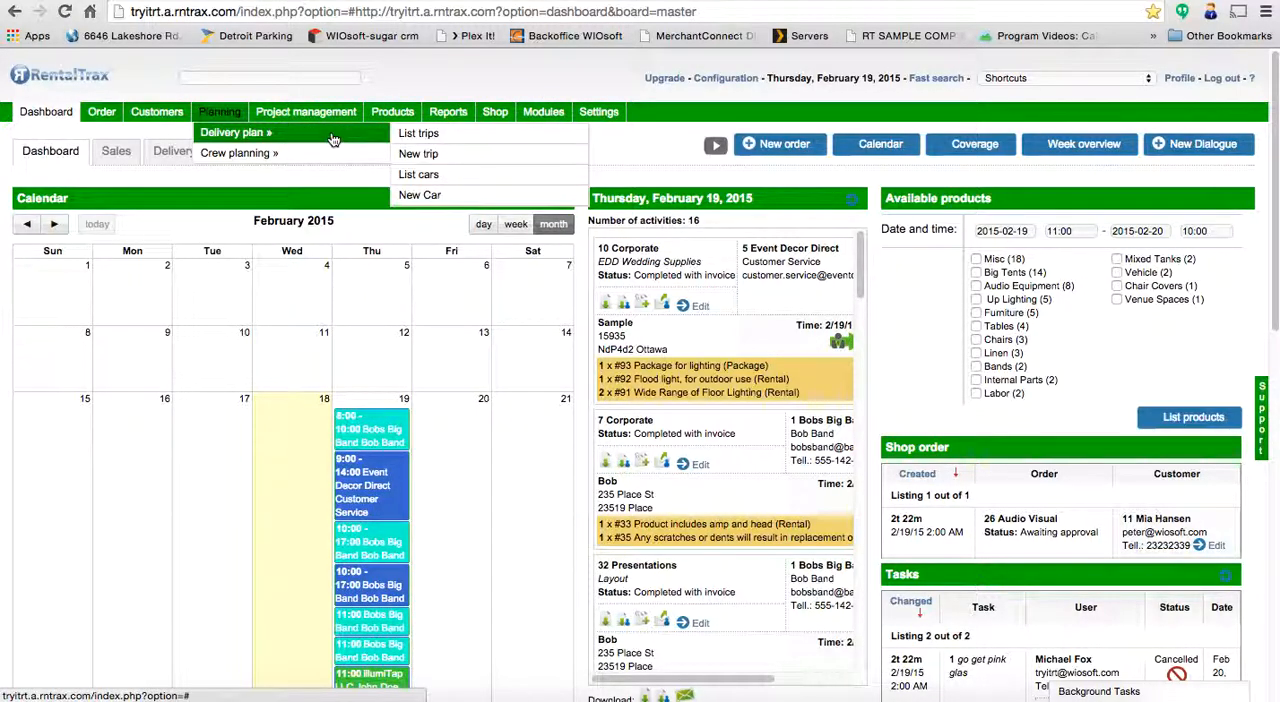
click(419, 158)
click(409, 220)
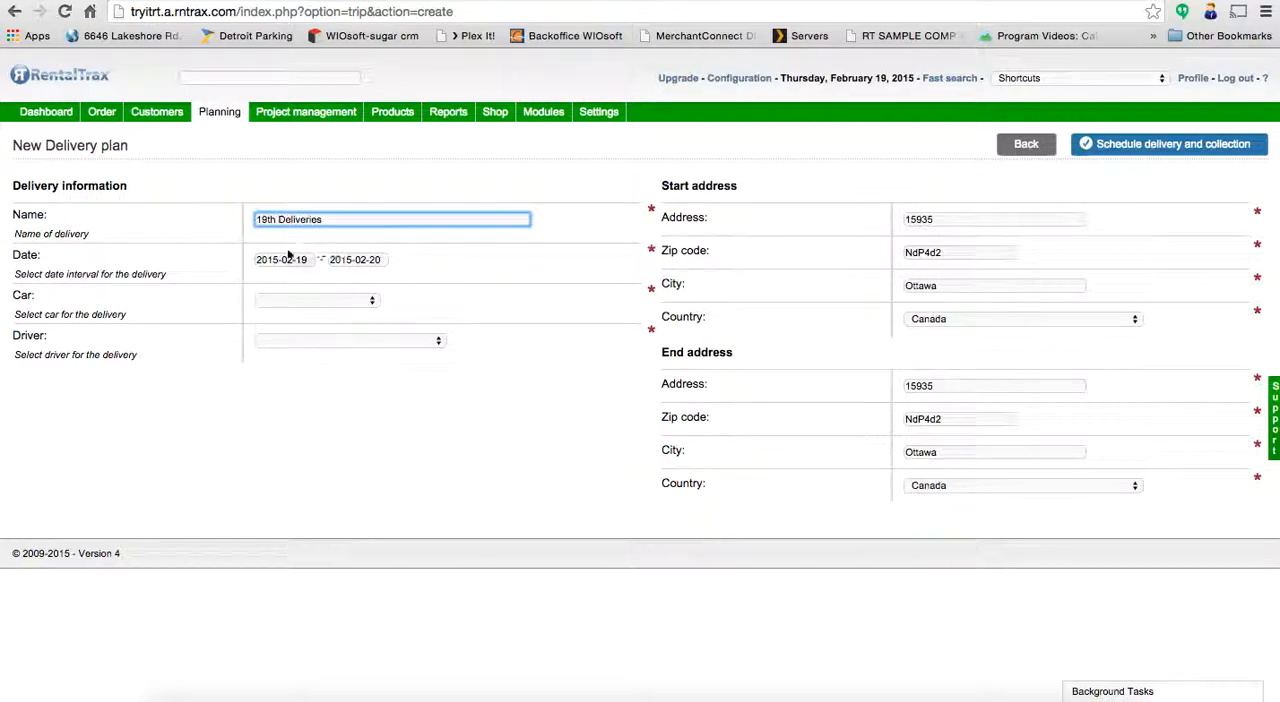
click(364, 306)
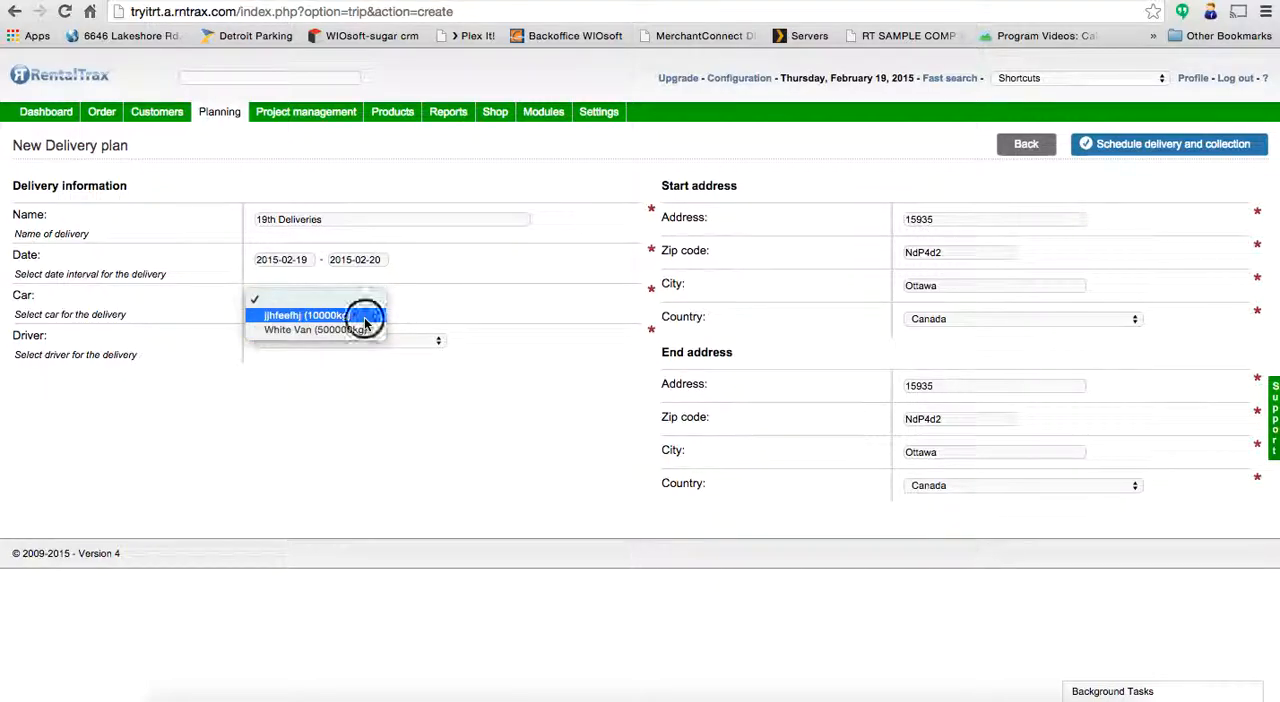
click(363, 316)
mouse_move(215, 118)
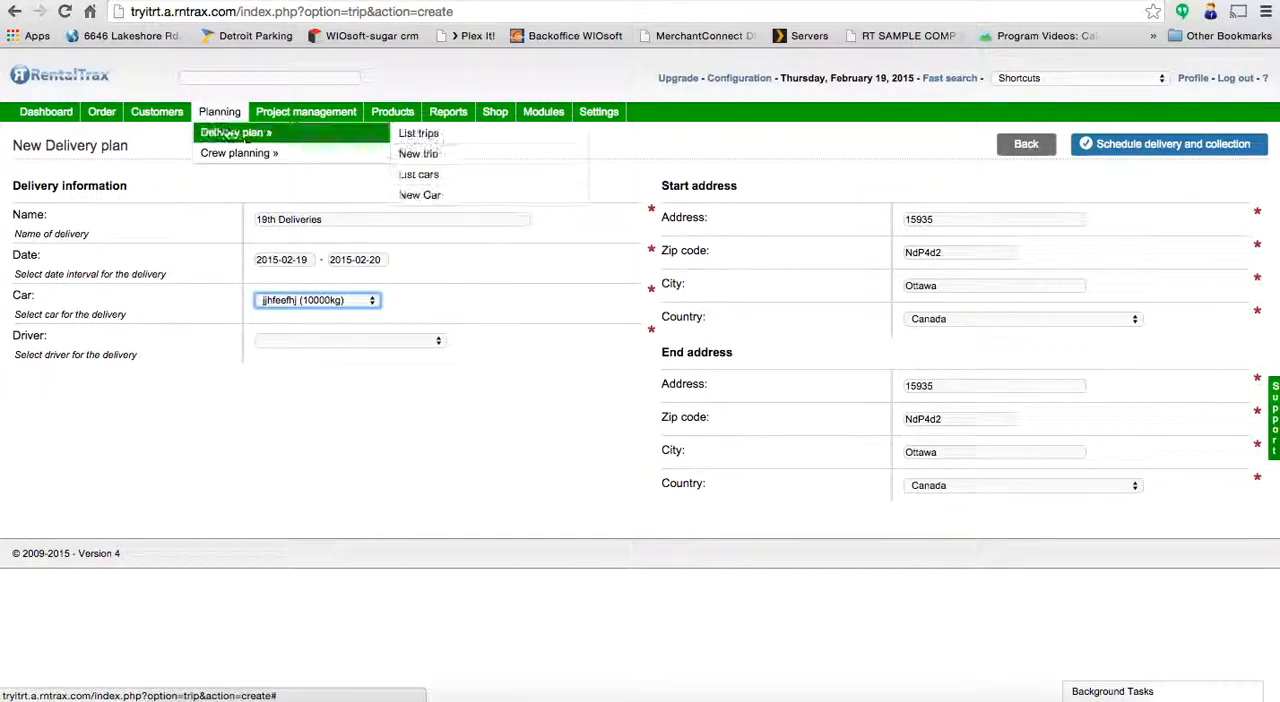
mouse_move(314, 137)
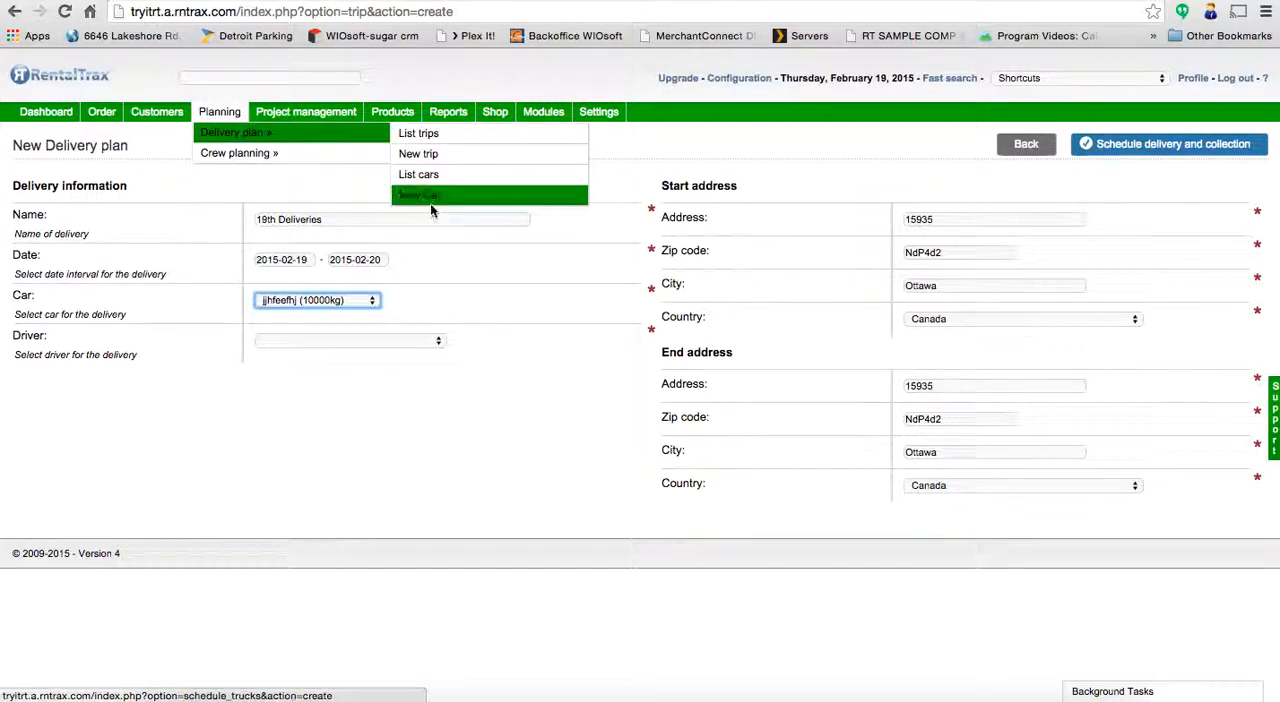
- Assign the fourth driver in the list to the 19th Deliveries trip and proceed to scheduling its deliveries and collections
click(410, 343)
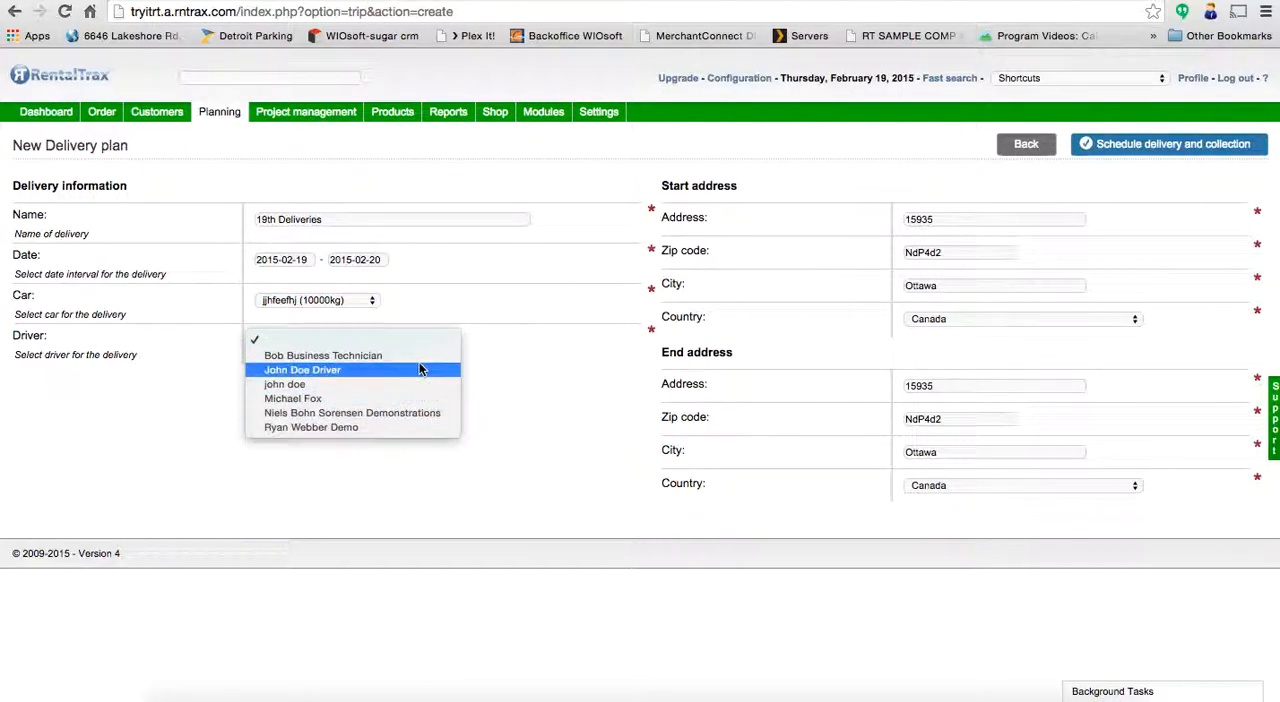
click(421, 398)
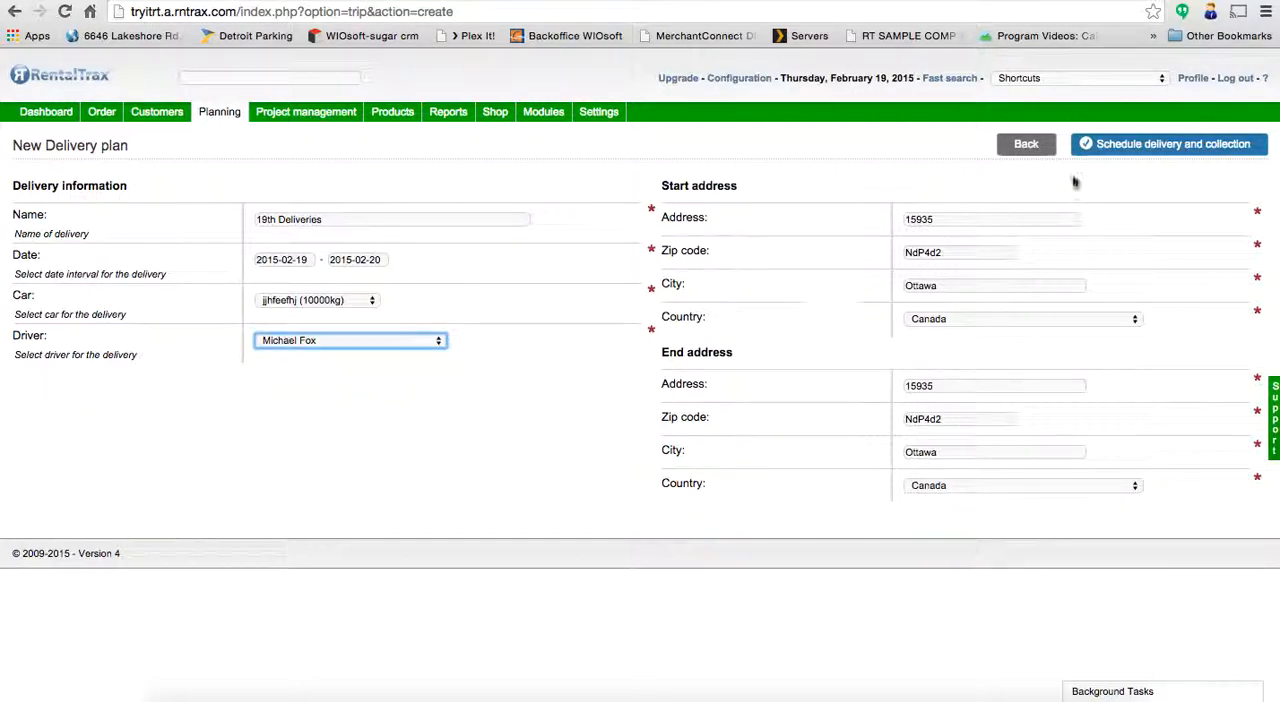
click(1173, 150)
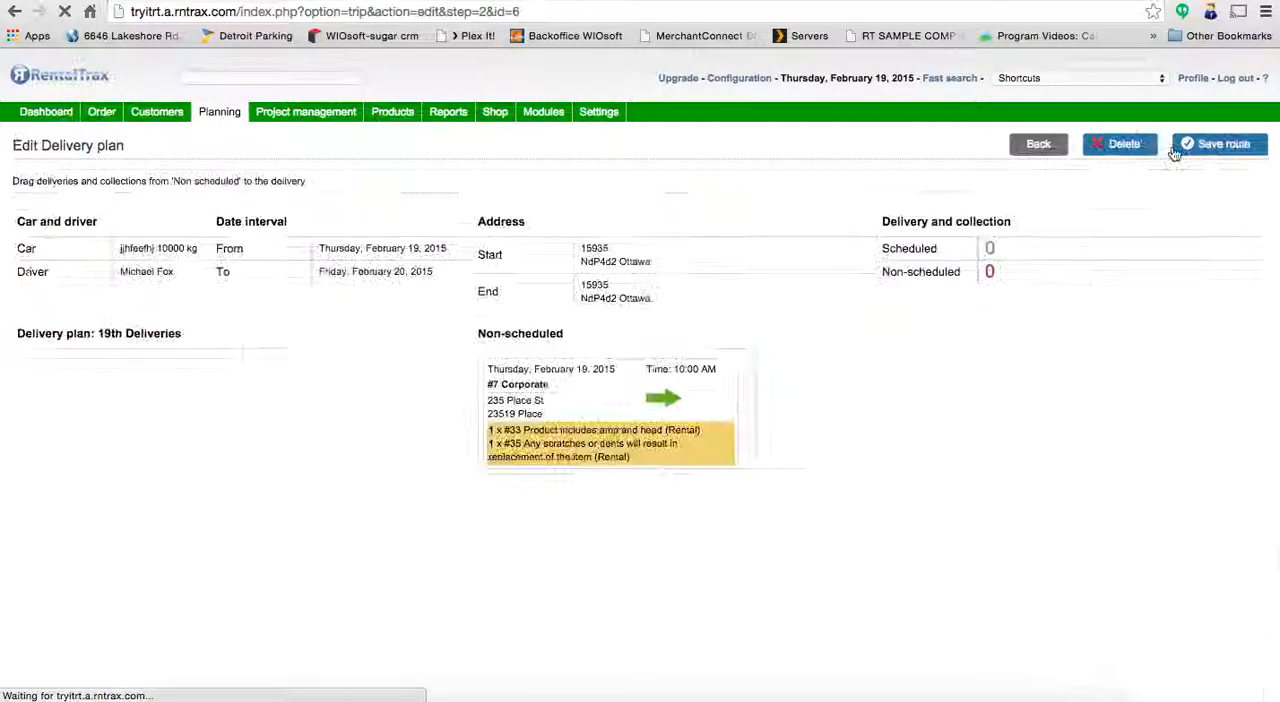
- Schedule the 10:00 AM Corporate delivery, the Charity Bizaar collection and delivery, and the 11:00 AM Audio Visual delivery on the 19th Deliveries plan
scroll(884, 428, down, 3)
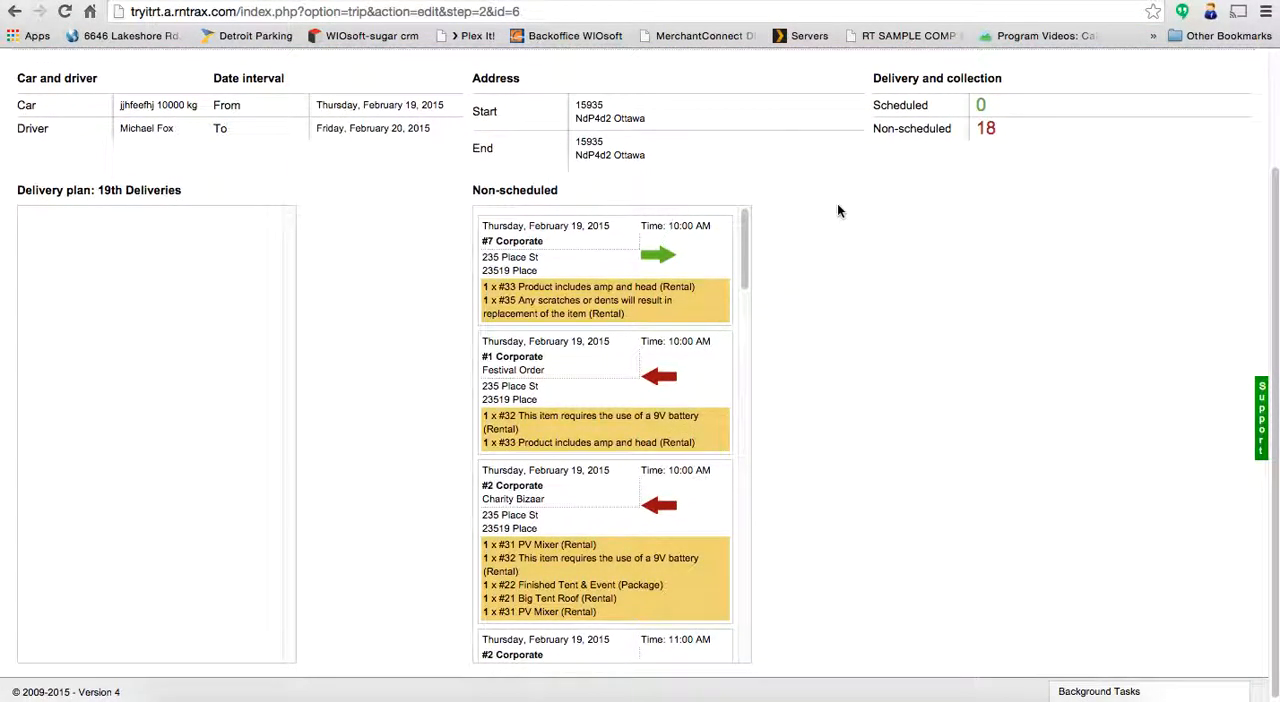
drag(565, 250, 125, 228)
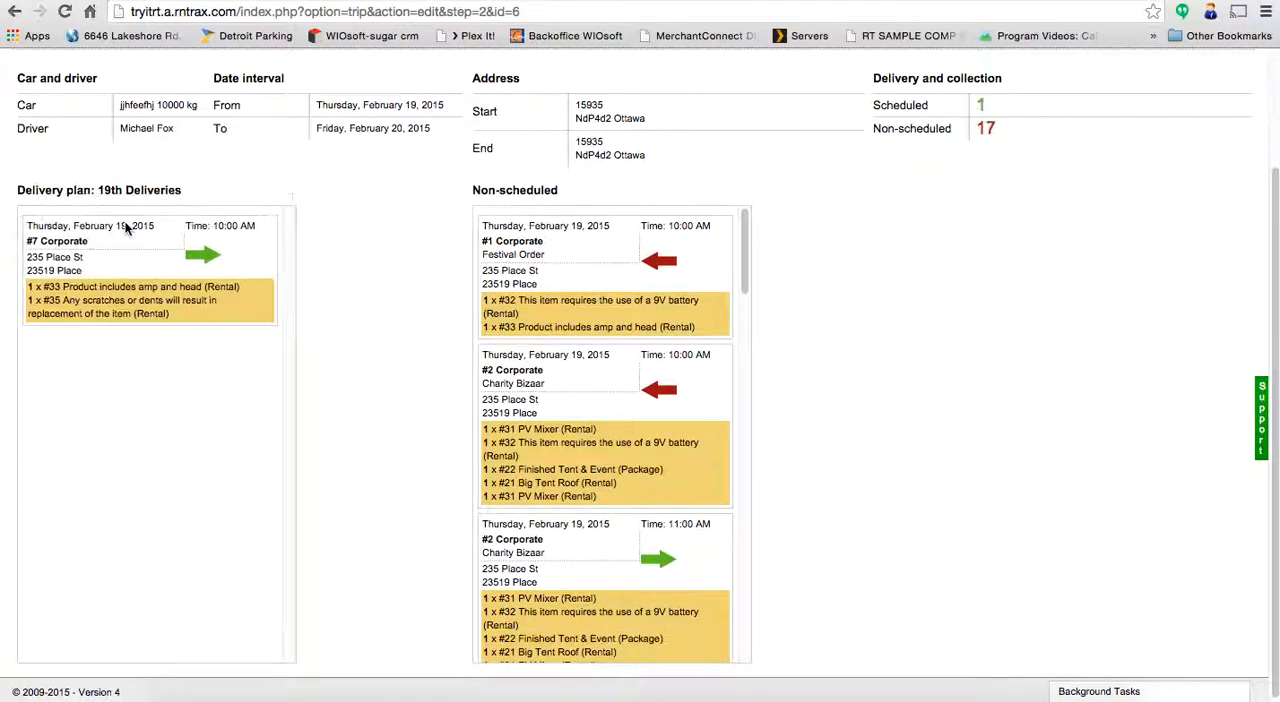
click(658, 391)
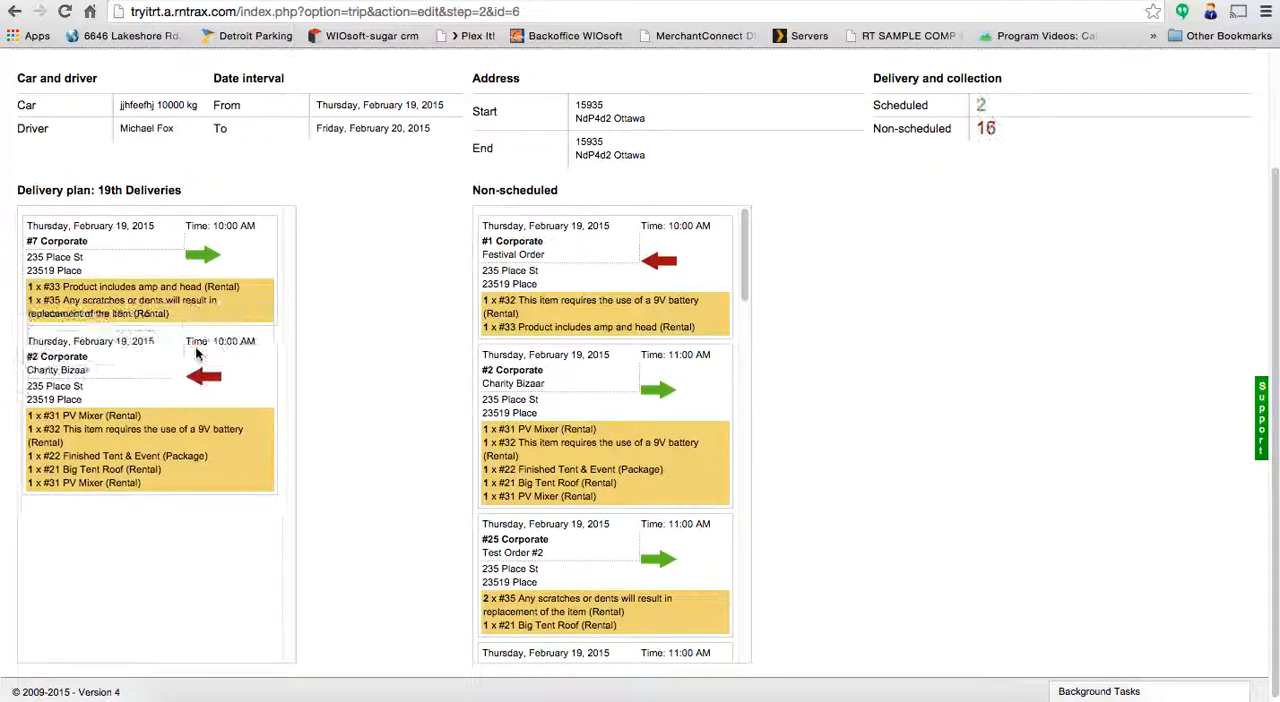
click(658, 392)
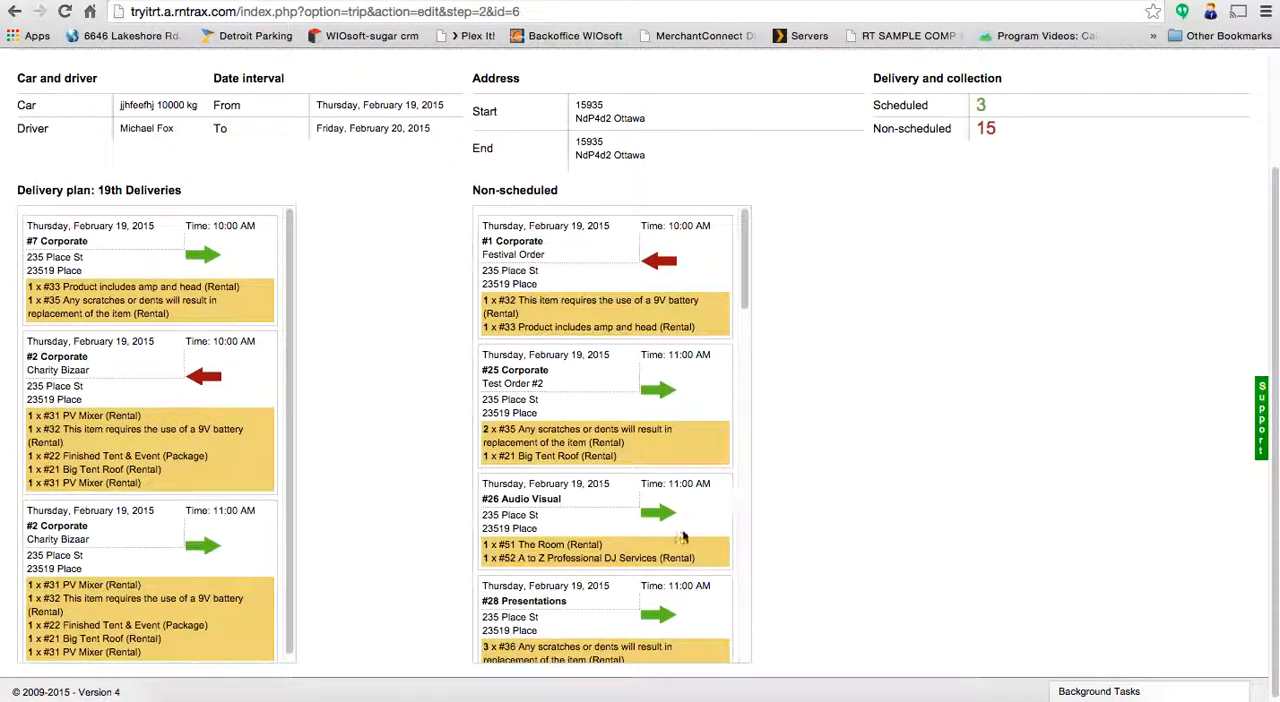
drag(690, 523, 232, 639)
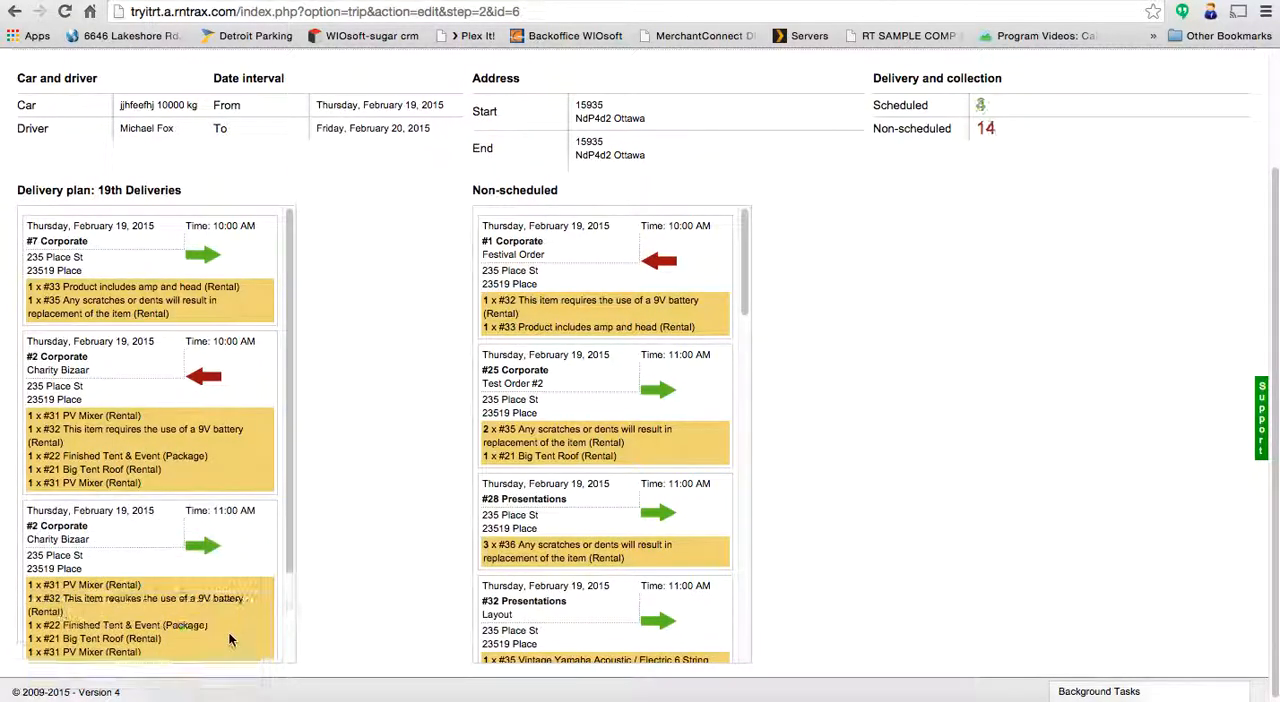
- Check the scheduled entries of the 19th Deliveries plan and save its route
drag(289, 536, 275, 645)
click(936, 529)
scroll(936, 529, up, 3)
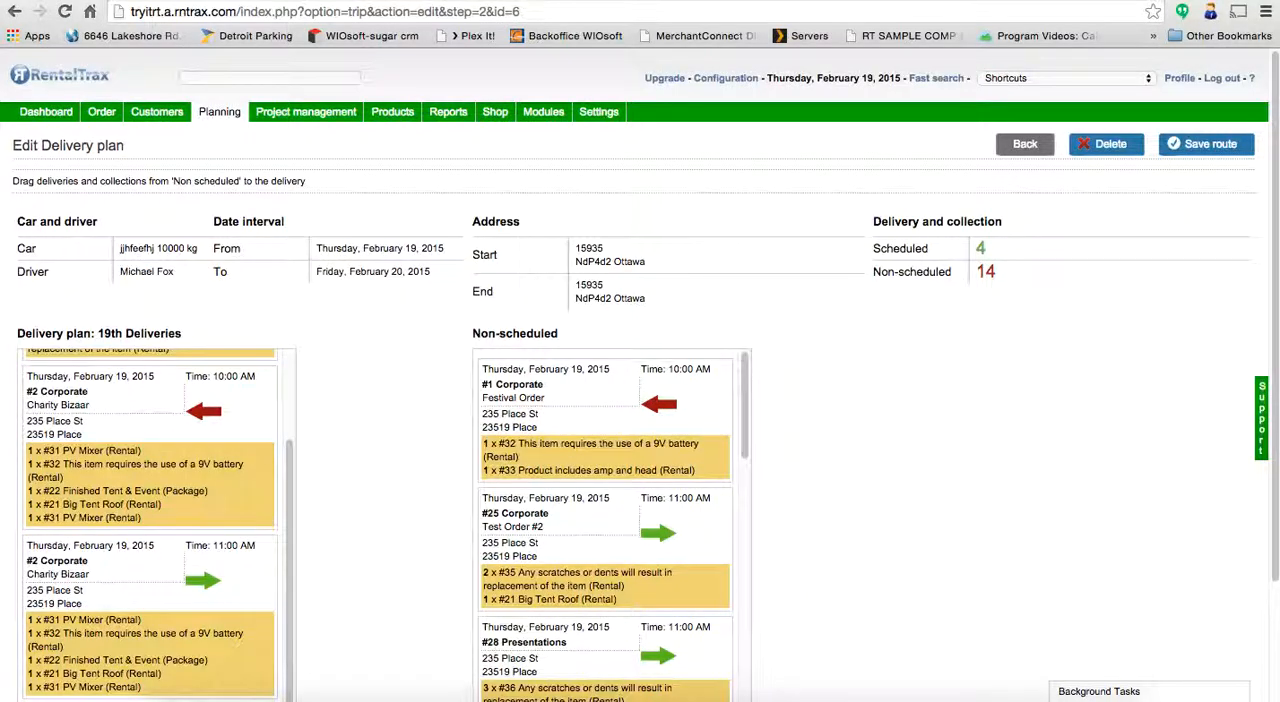
click(1209, 147)
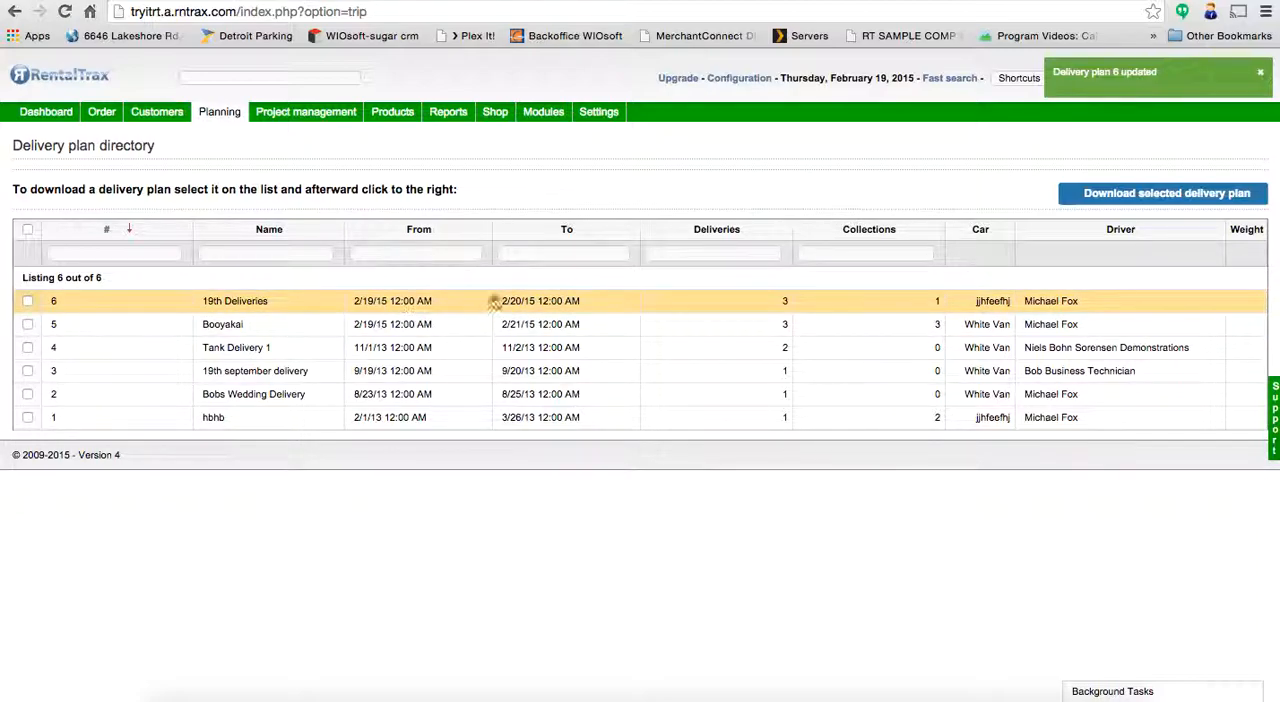
- Download the 19th Deliveries plan from the delivery plan directory and open the PDF
click(28, 301)
click(1180, 192)
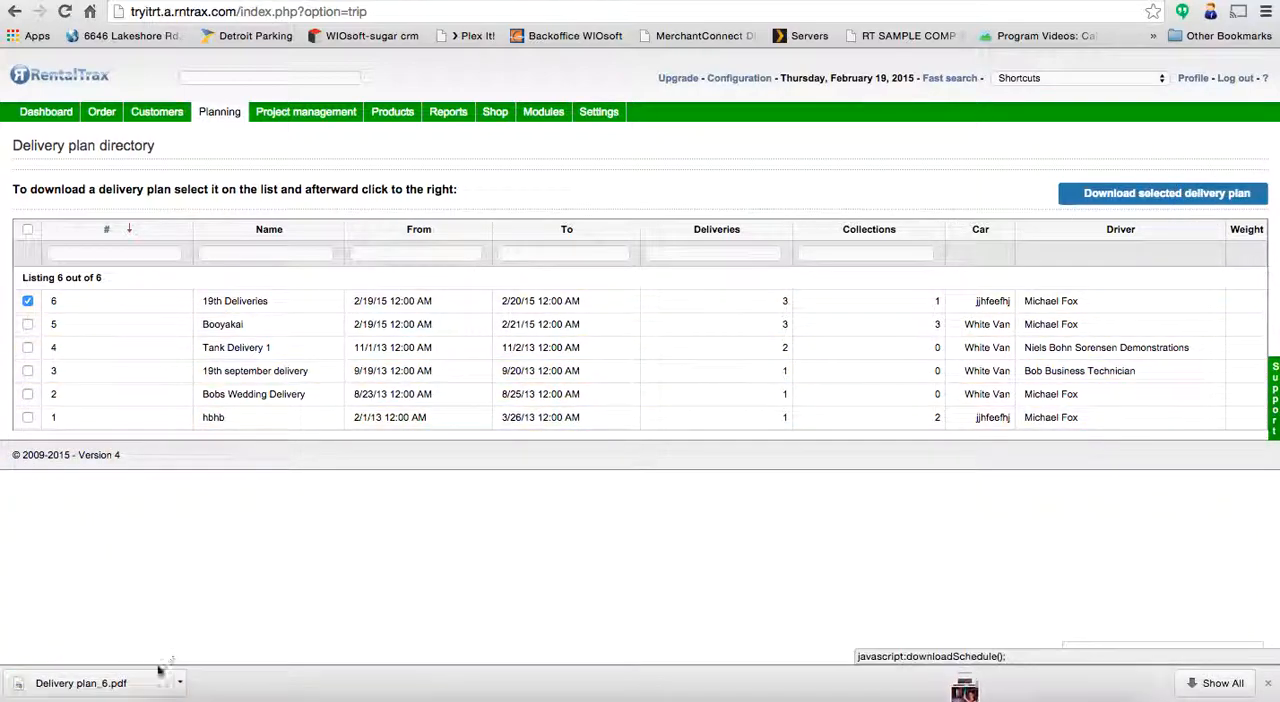
click(142, 692)
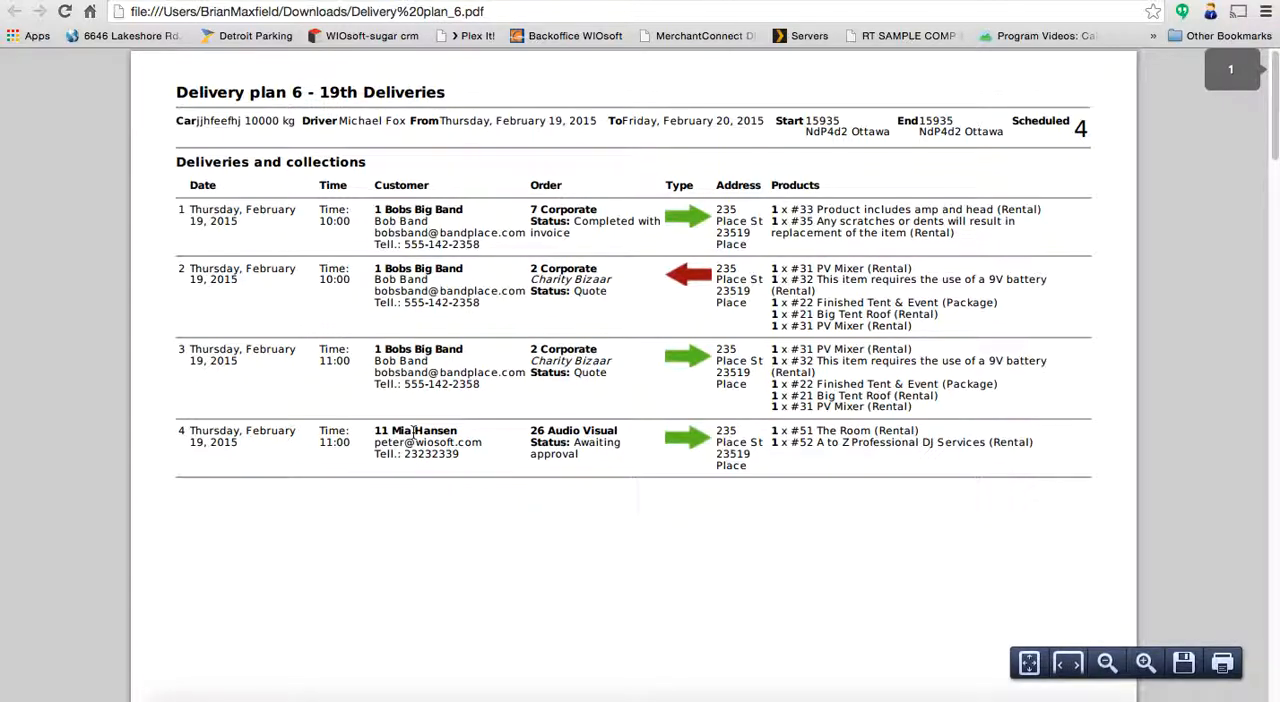
- Examine the delivery plan PDF, comparing the overview of deliveries and collections with the packing list pages of the individual bookings
key(Right)
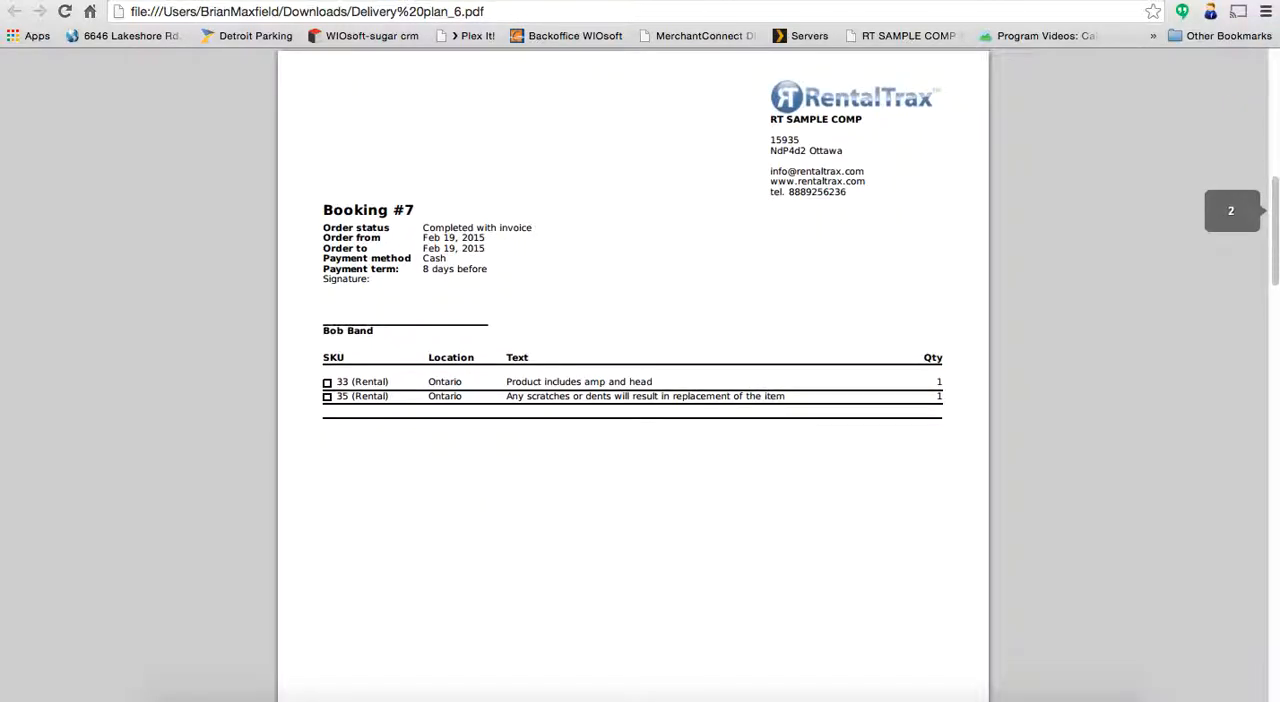
key(Right)
key(Right)
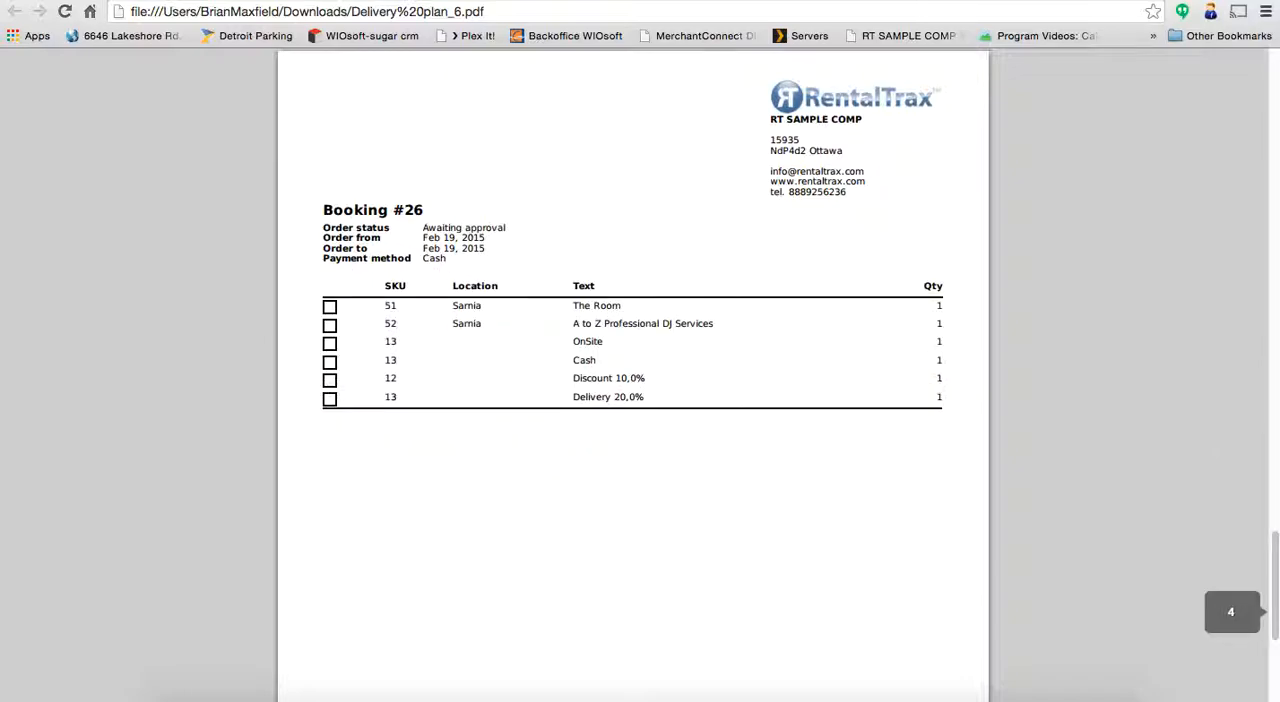
scroll(633, 375, down, 5)
key(Left)
key(Left)
key(Left)
key(Left)
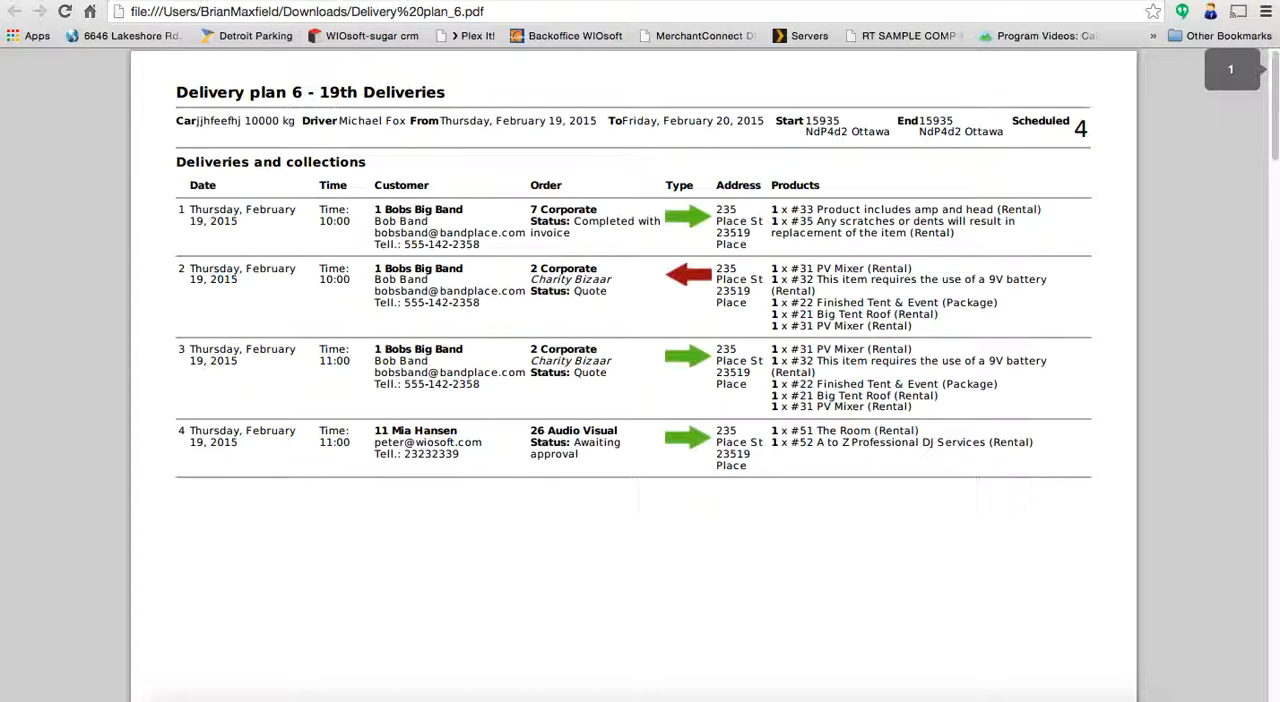
key(Right)
key(Right)
key(Right)
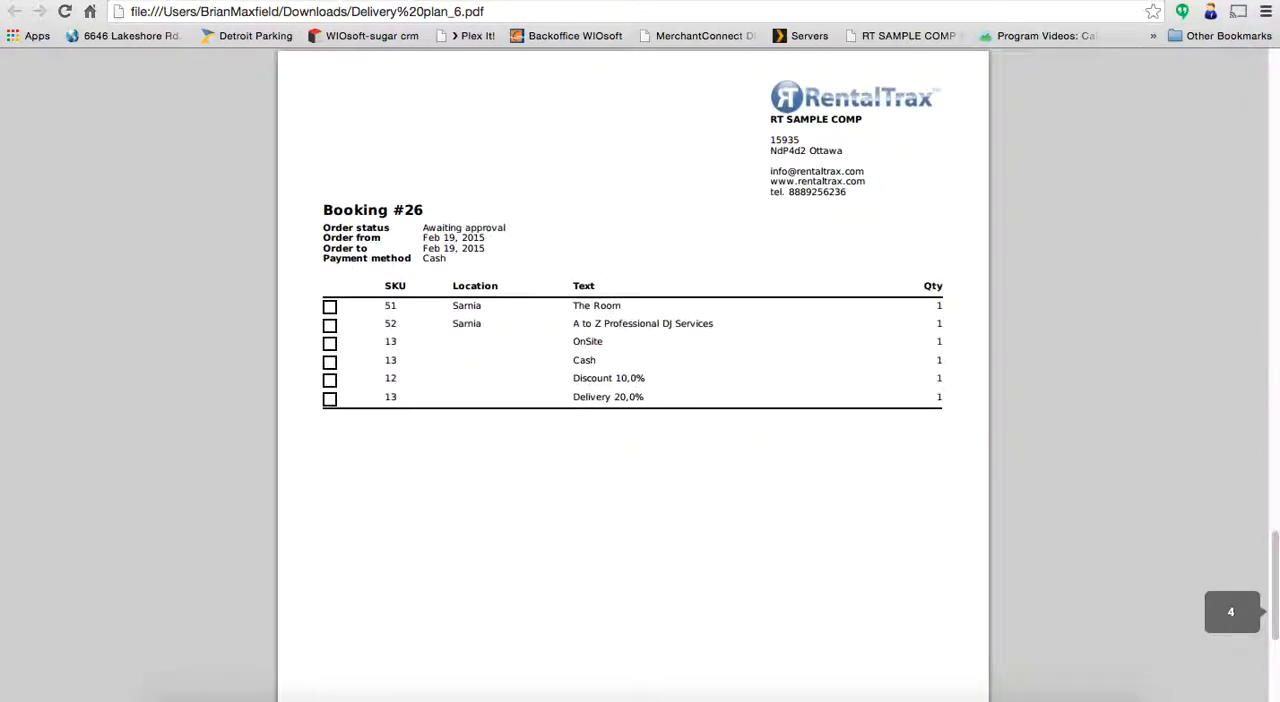
key(Right)
key(Left)
key(Left)
key(Left)
key(Left)
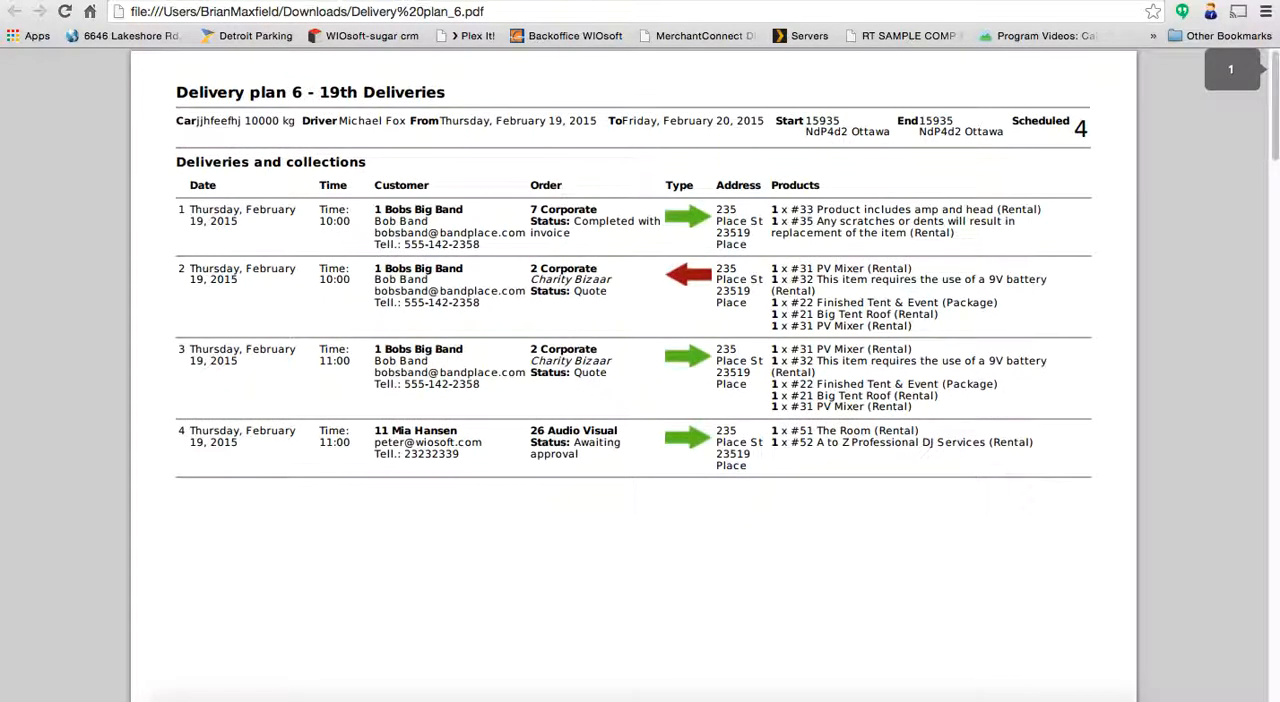